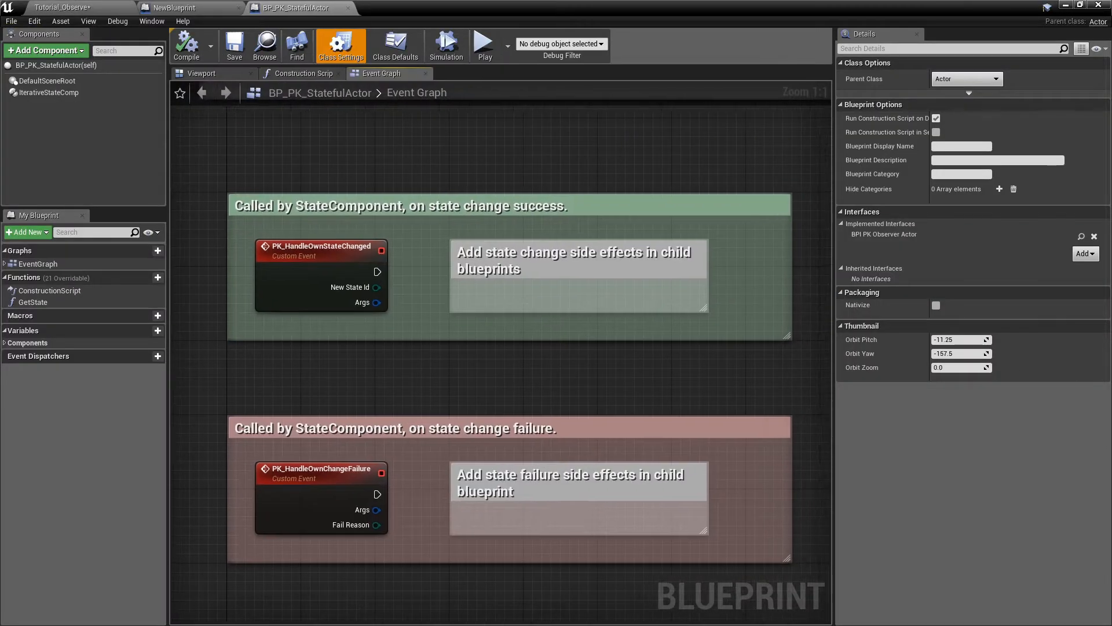
Step: In NewBlueprint's event graph, create a custom event linked to the Event pin of the Bind Event to OnStateChanged node
left_click(214, 9)
left_click_drag(450, 283, 370, 350)
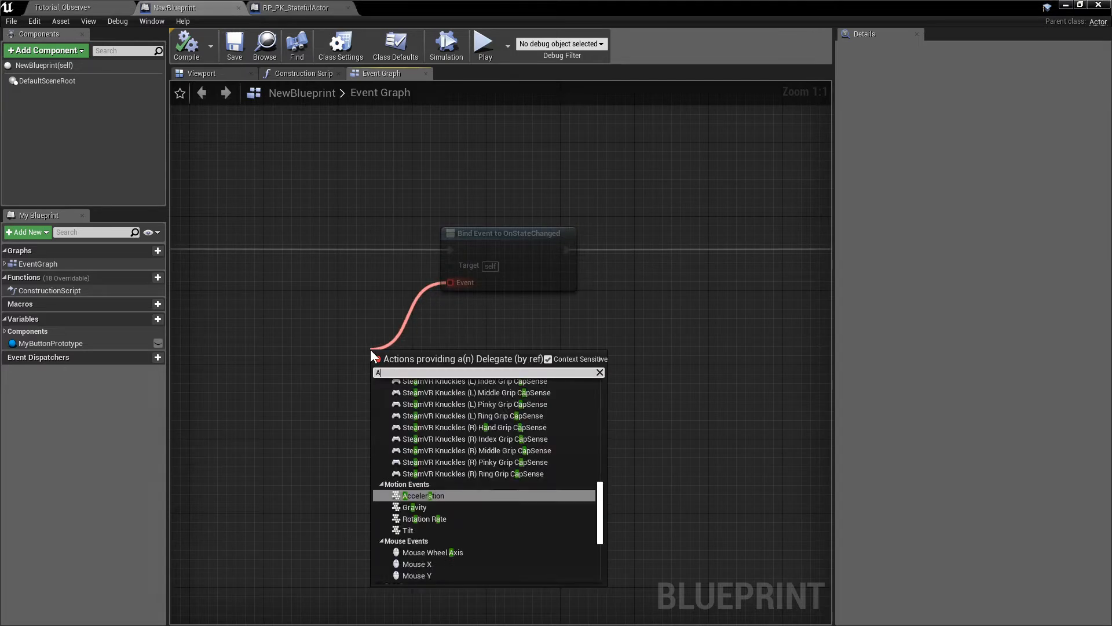
type("custom")
key("Return")
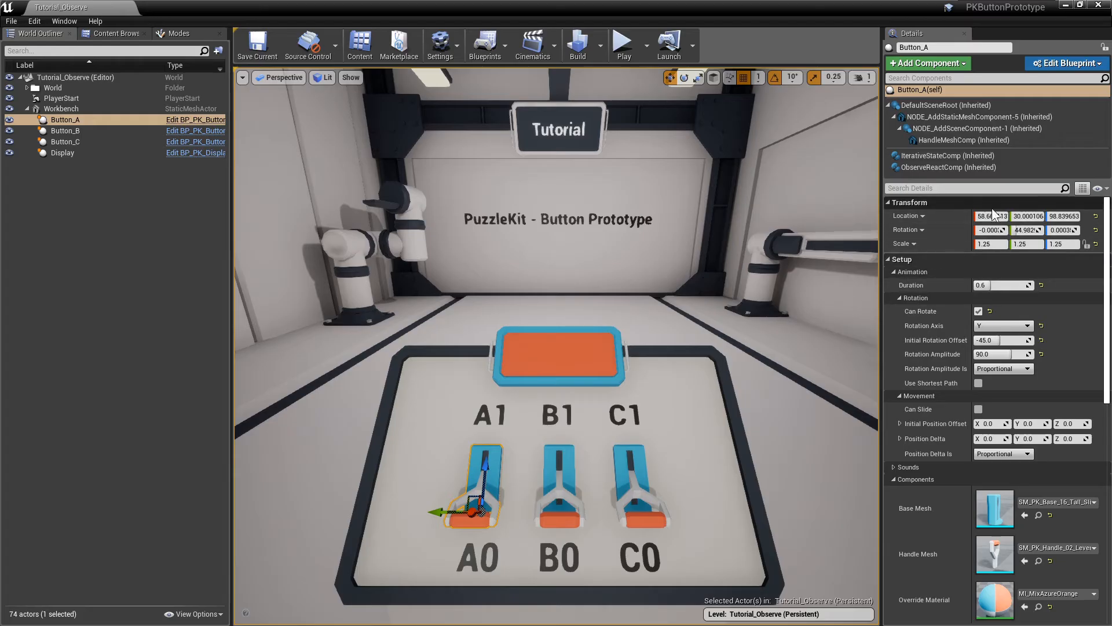
Step: Examine the observe and react settings of the observer components on Button_A and the Display, including Send Events to Observer
left_click(1061, 171)
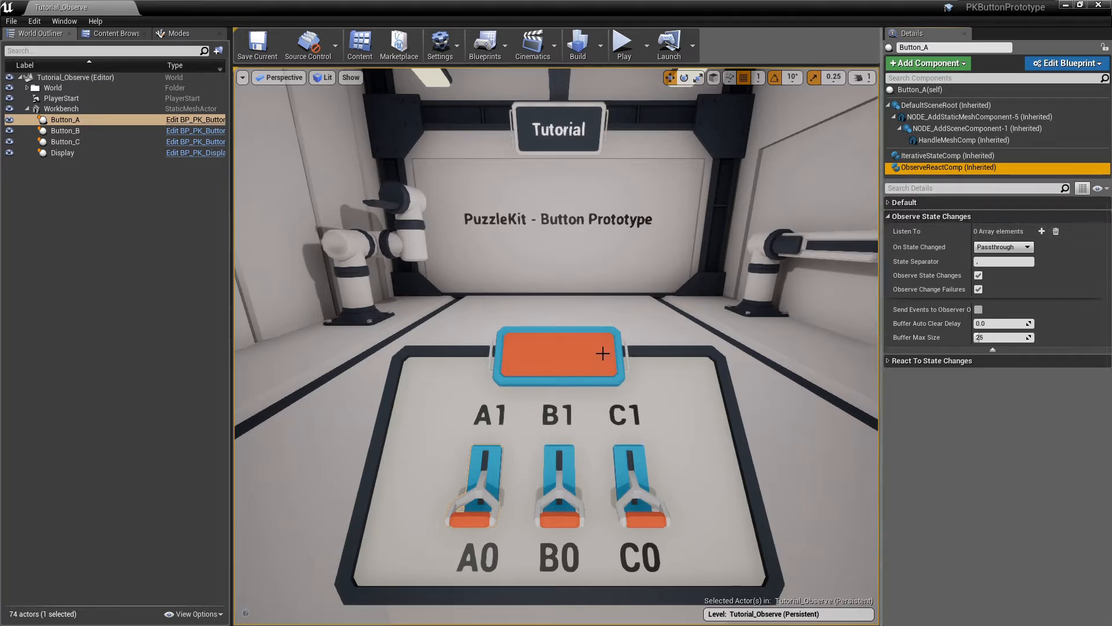
left_click(600, 355)
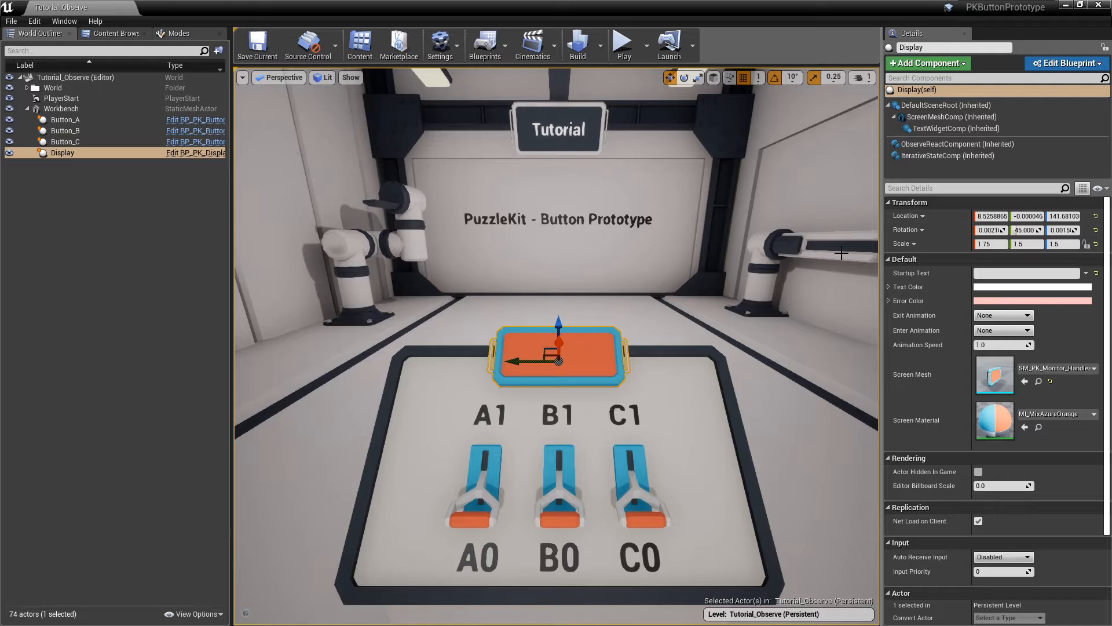
left_click(1050, 145)
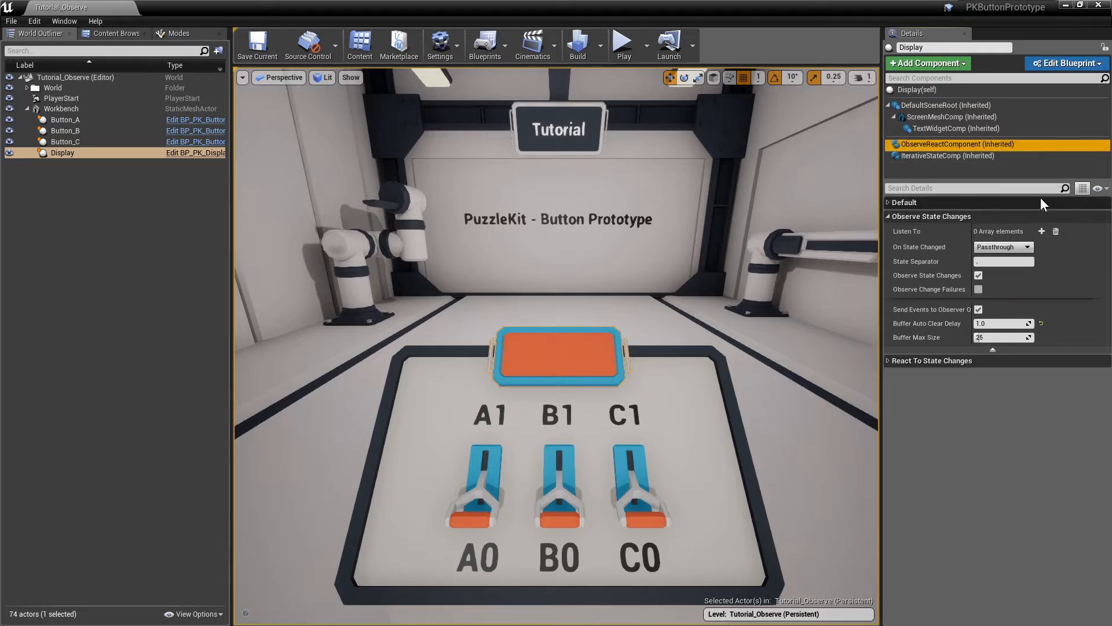
left_click(978, 309)
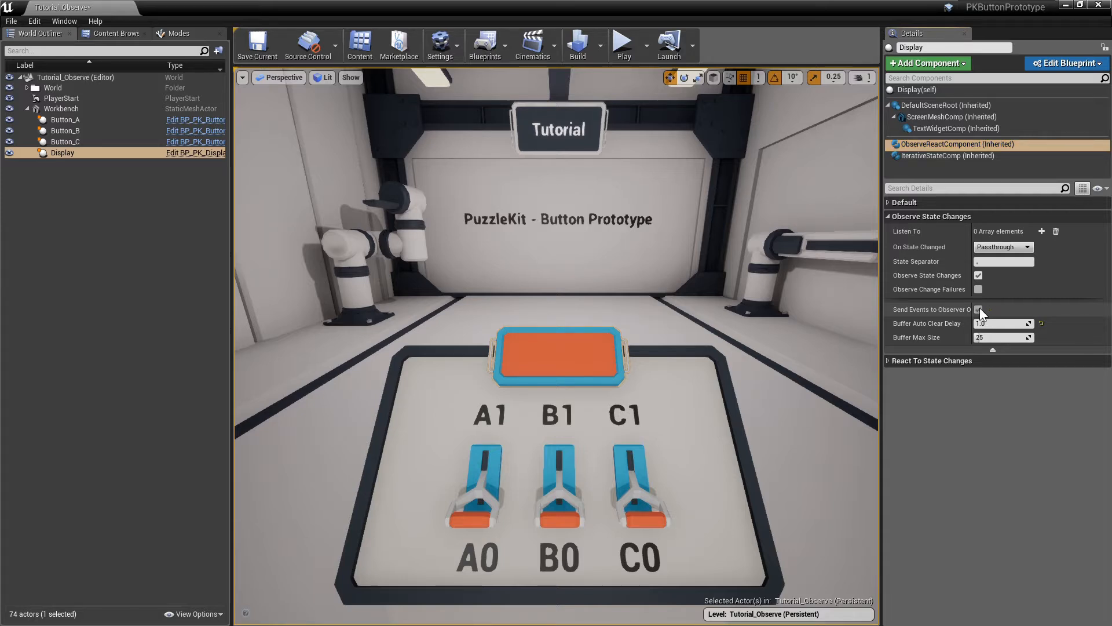
left_click(495, 466)
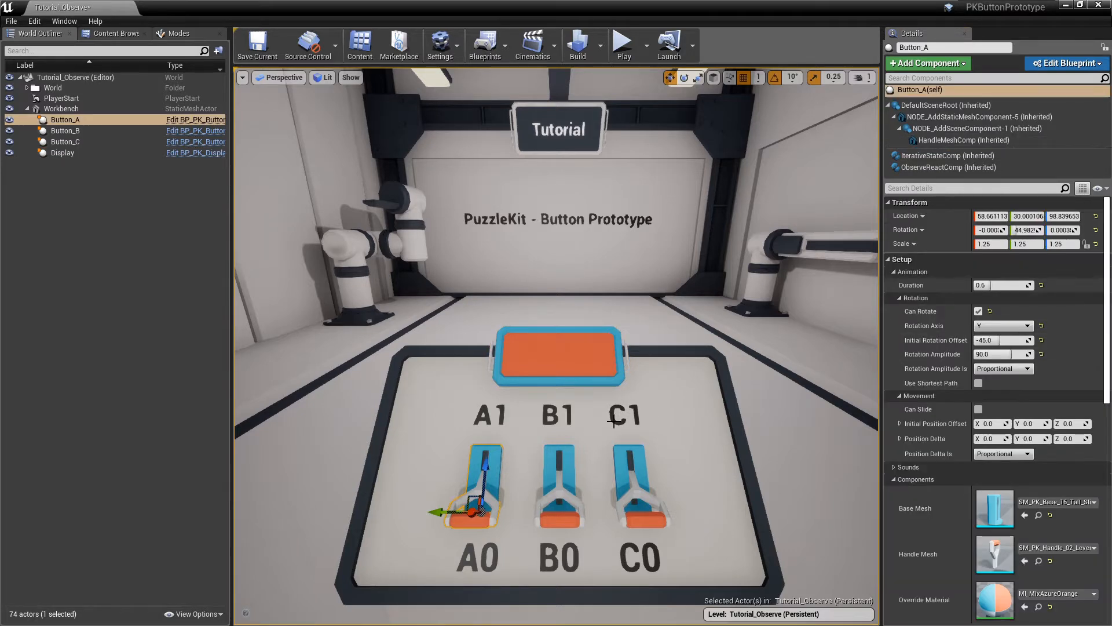
left_click(1062, 168)
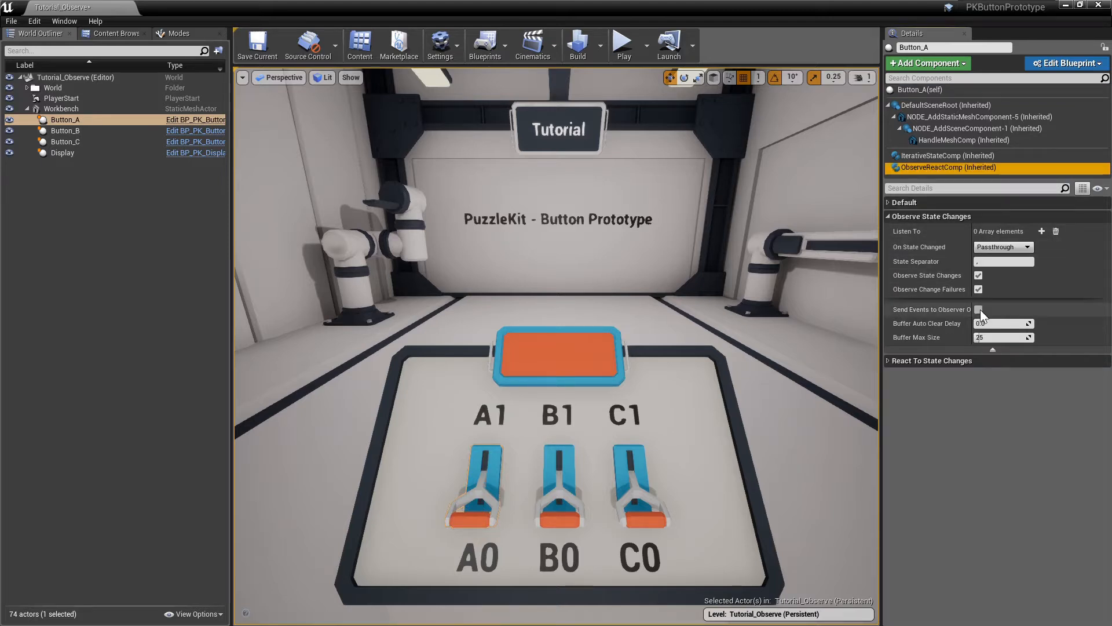
left_click(889, 360)
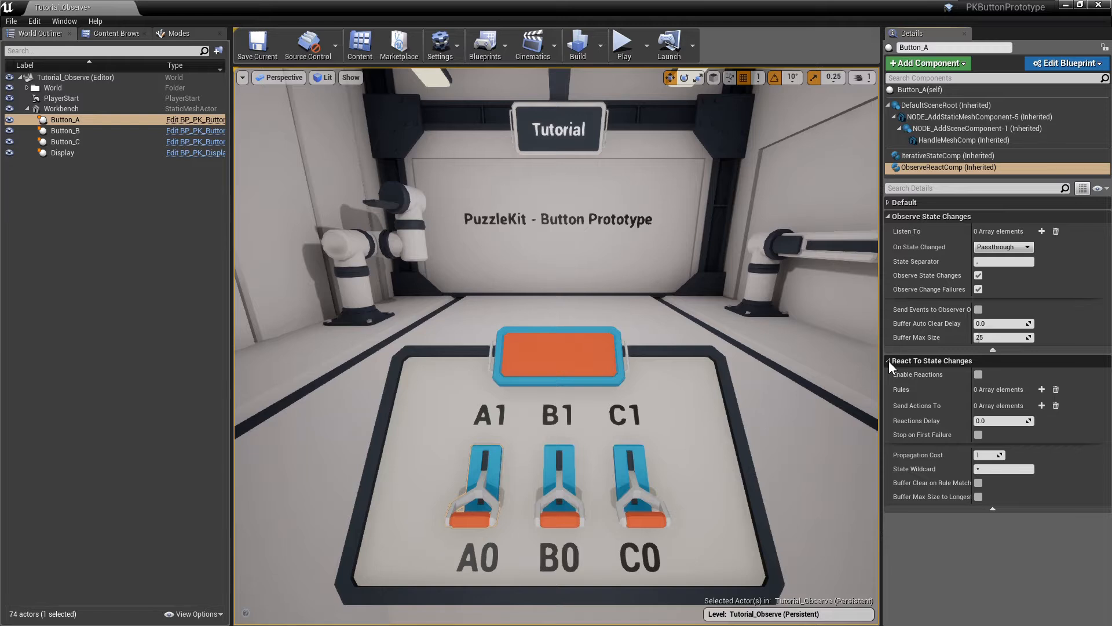
left_click(889, 360)
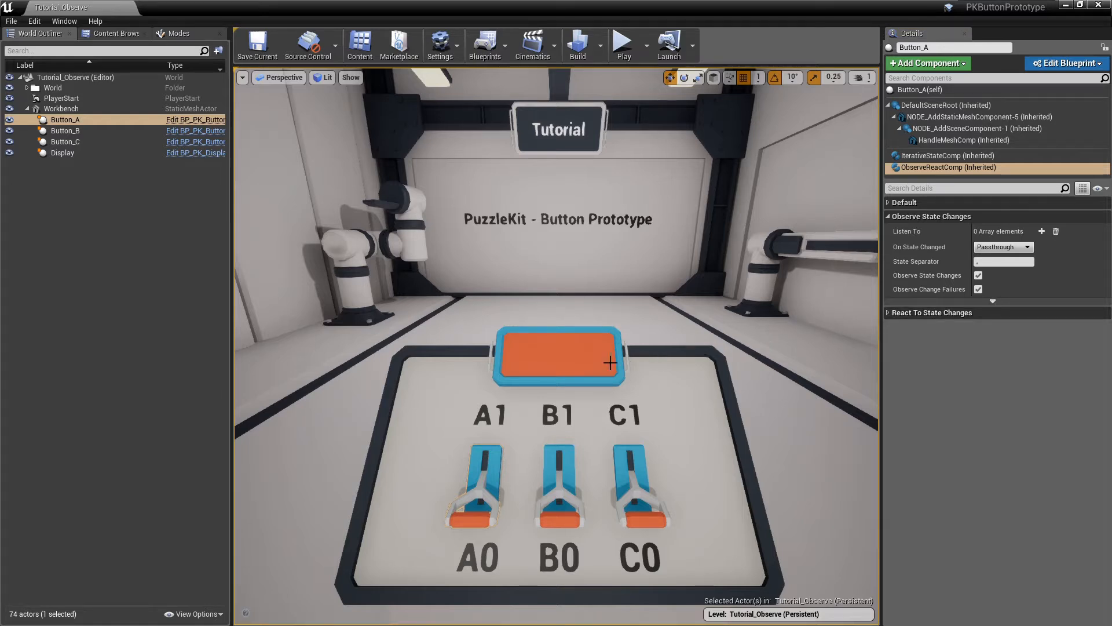
Step: Add three Listen To elements to the Display's ObserveReactComponent
left_click(575, 361)
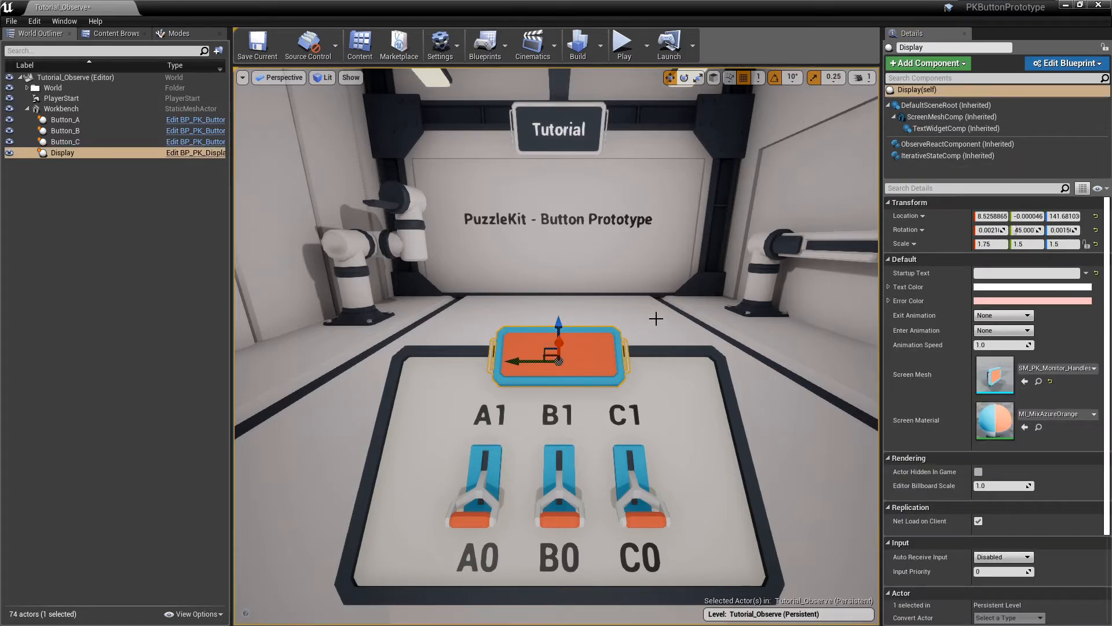
left_click(1007, 145)
left_click(1042, 231)
left_click(1042, 232)
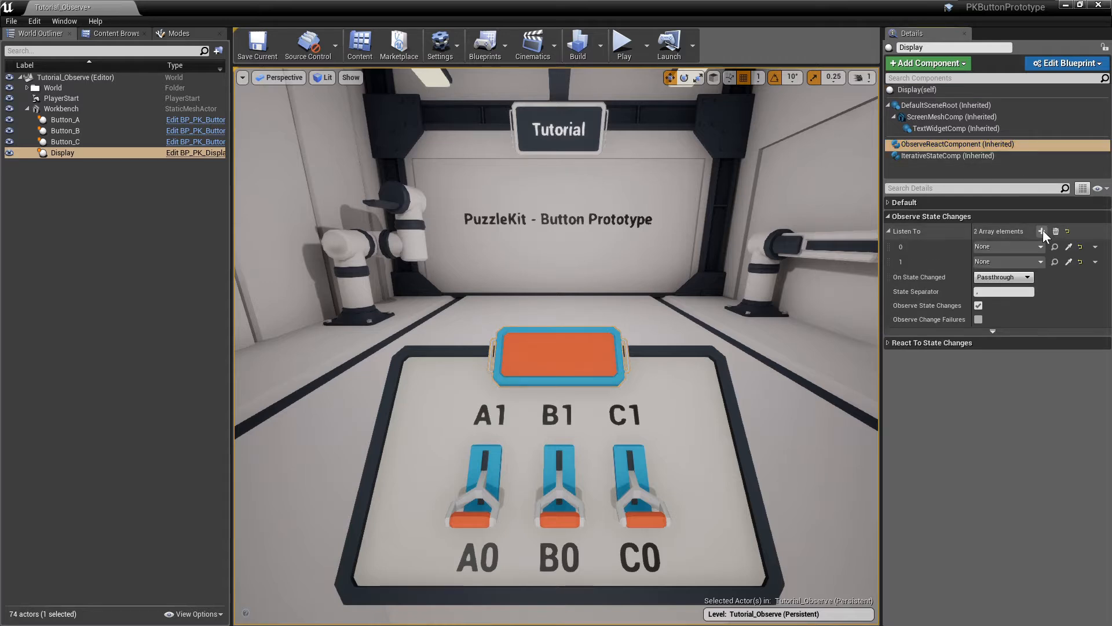
left_click(1042, 231)
Step: Assign Button_A, Button_B and Button_C to Listen To entries 0, 1 and 2 of the Display, and review the On State Changed modes
left_click(1066, 248)
left_click(487, 449)
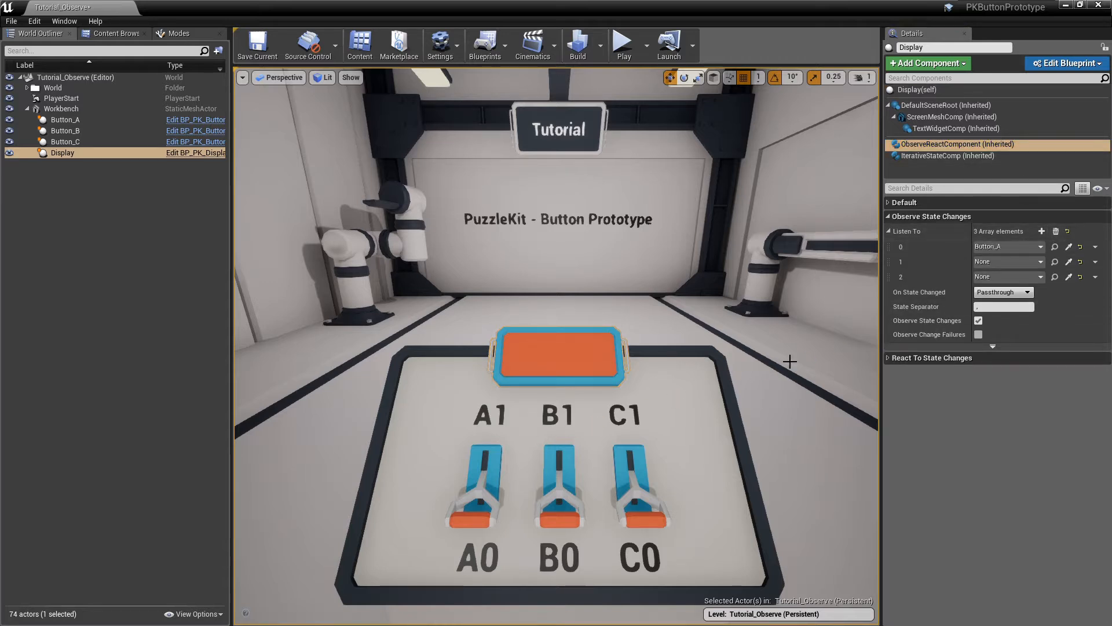
left_click(1068, 261)
left_click(575, 455)
left_click(1068, 277)
left_click(641, 452)
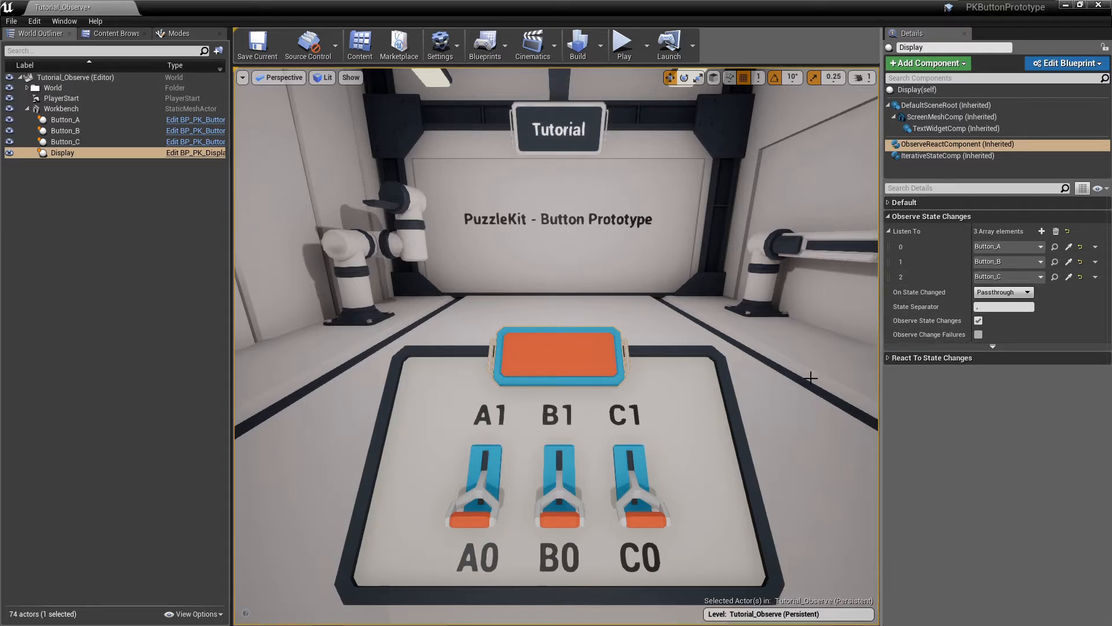
left_click(1029, 292)
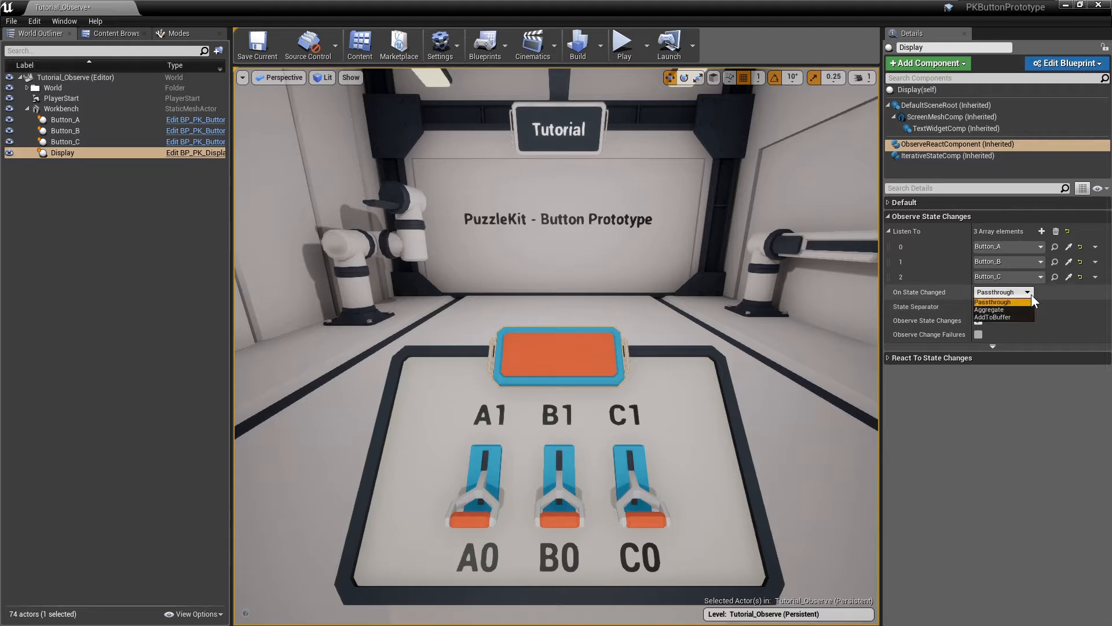
left_click(1032, 294)
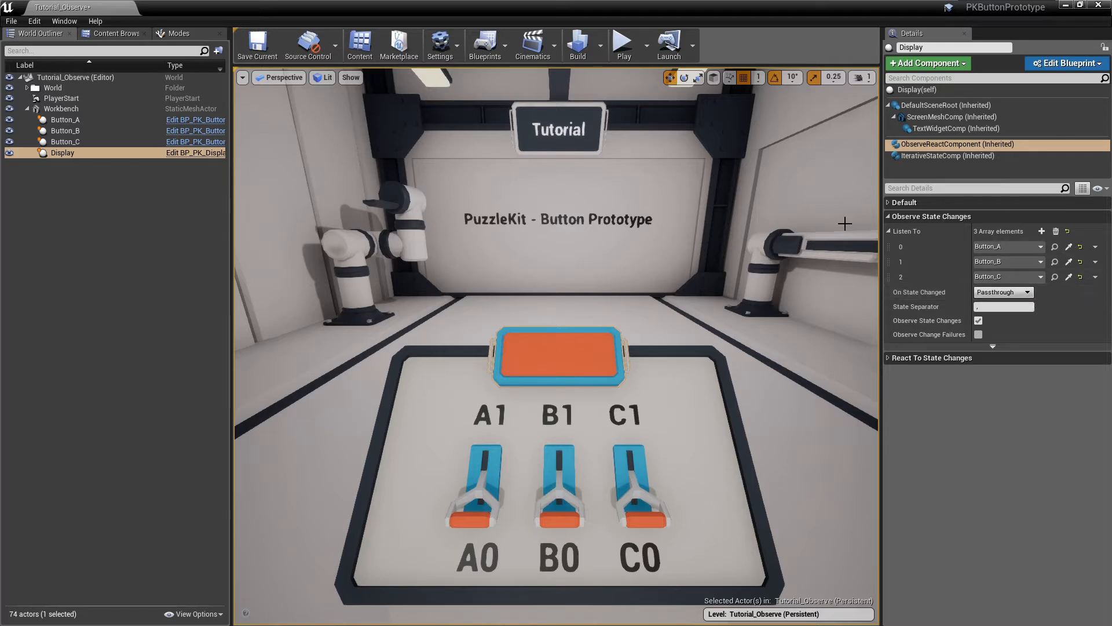
Step: Play the level and flip levers A, B and C to test how the Display responds in Passthrough mode
left_click(622, 45)
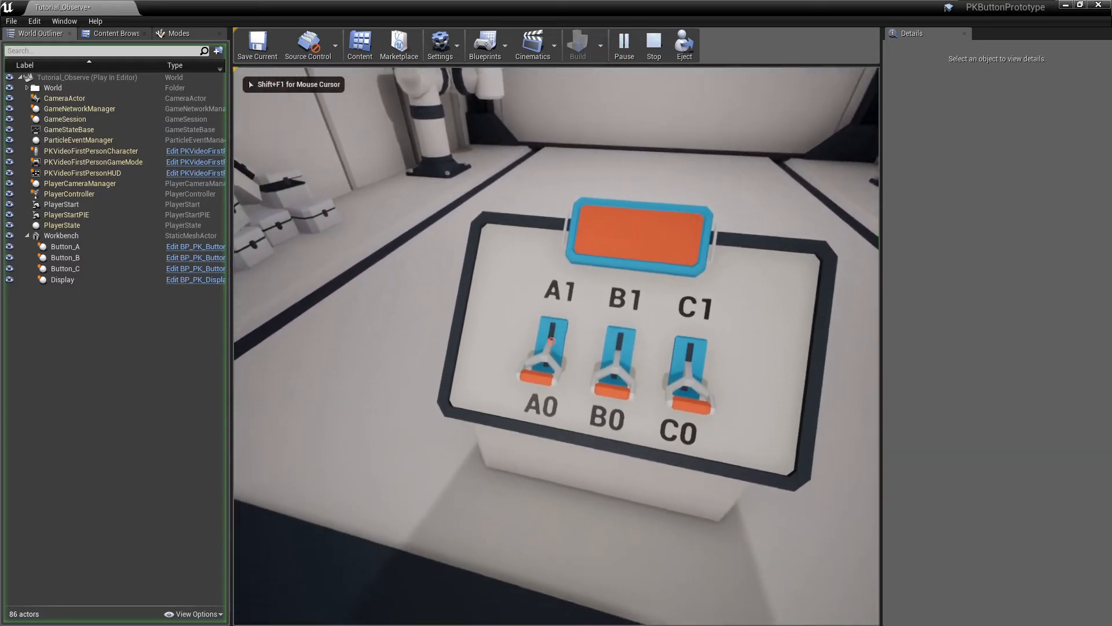
left_click(551, 341)
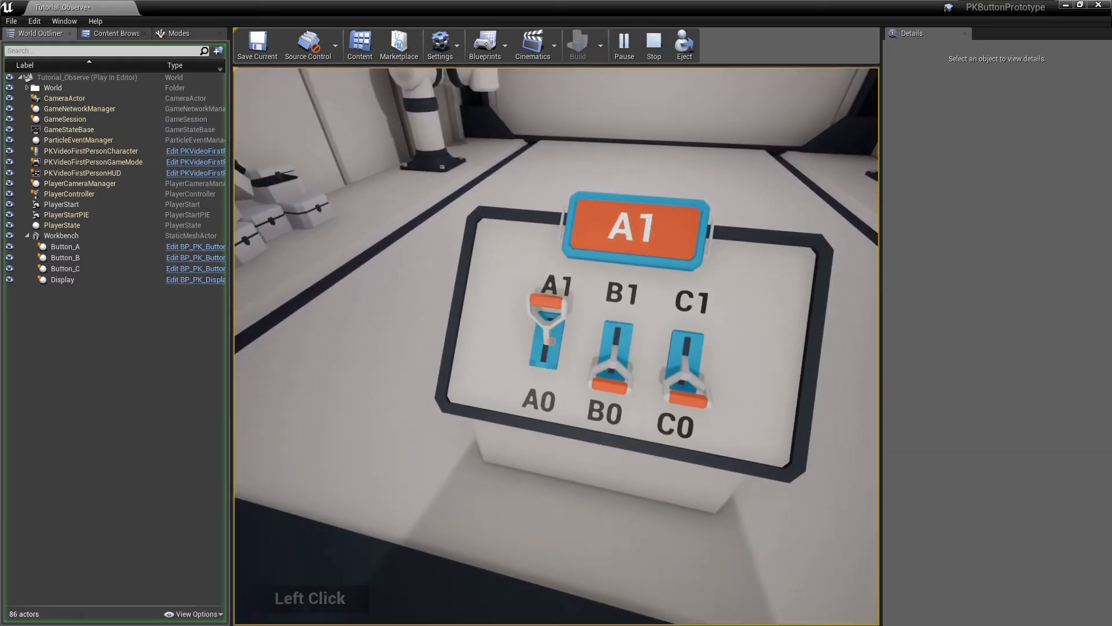
left_click(551, 341)
left_click(551, 340)
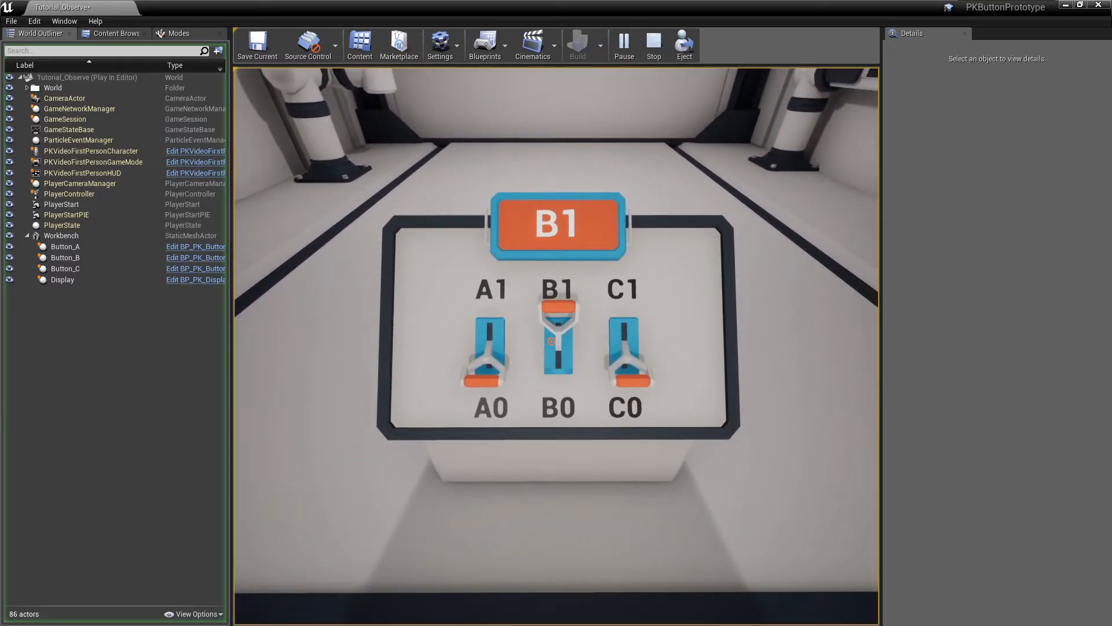
left_click(551, 340)
left_click(551, 341)
left_click(551, 341)
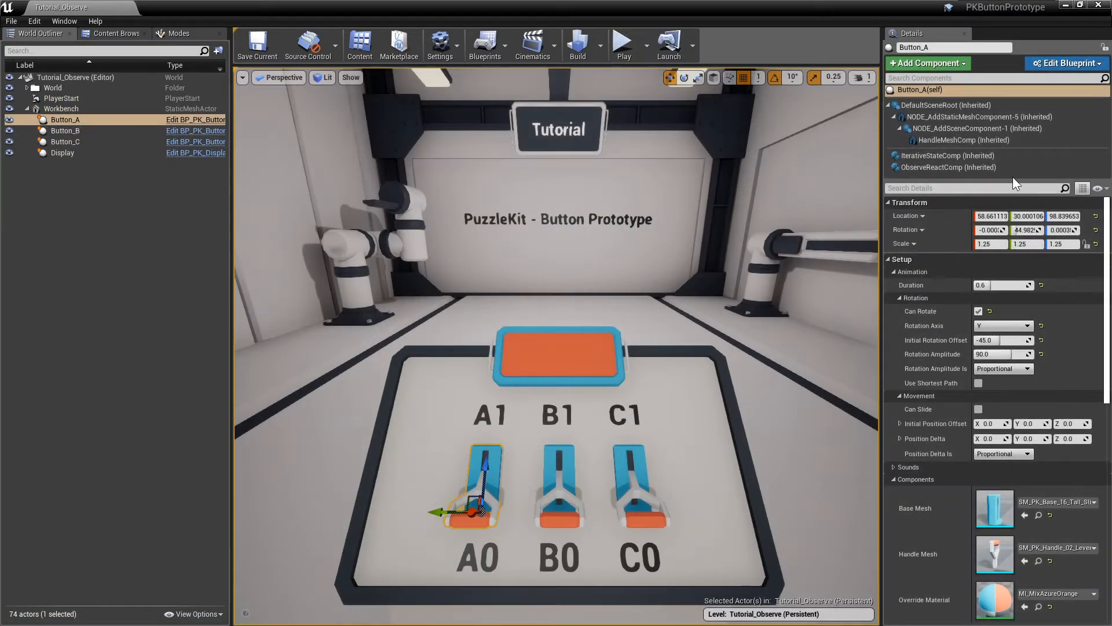
Step: Inspect the states defined in the IterativeStateComp of Button_A, Button_B and Button_C
left_click(1028, 156)
left_click(570, 456)
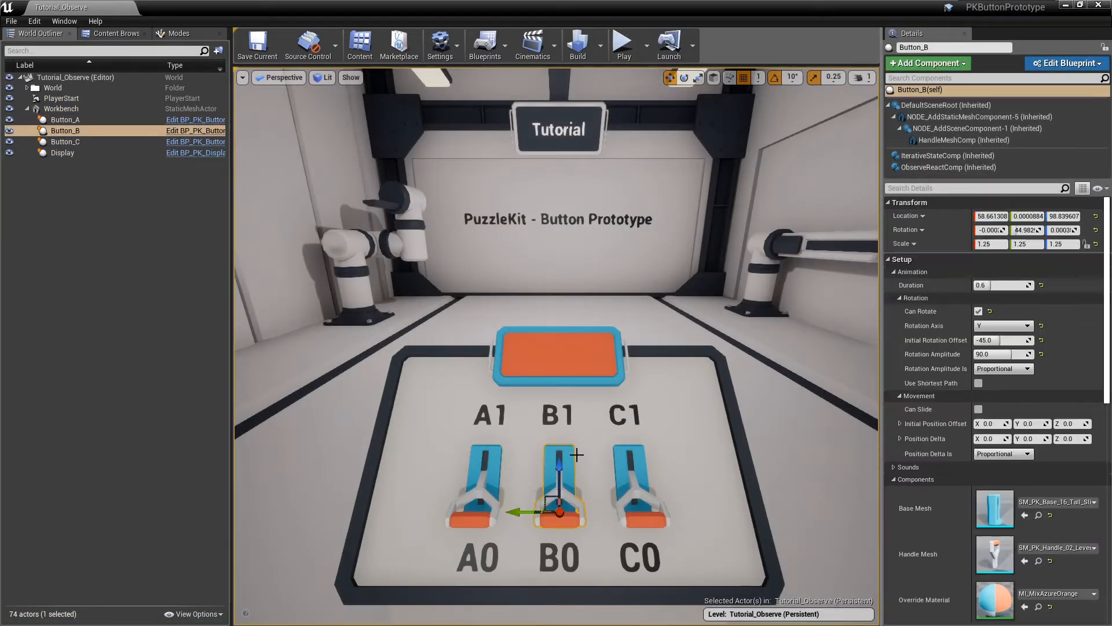
left_click(1008, 157)
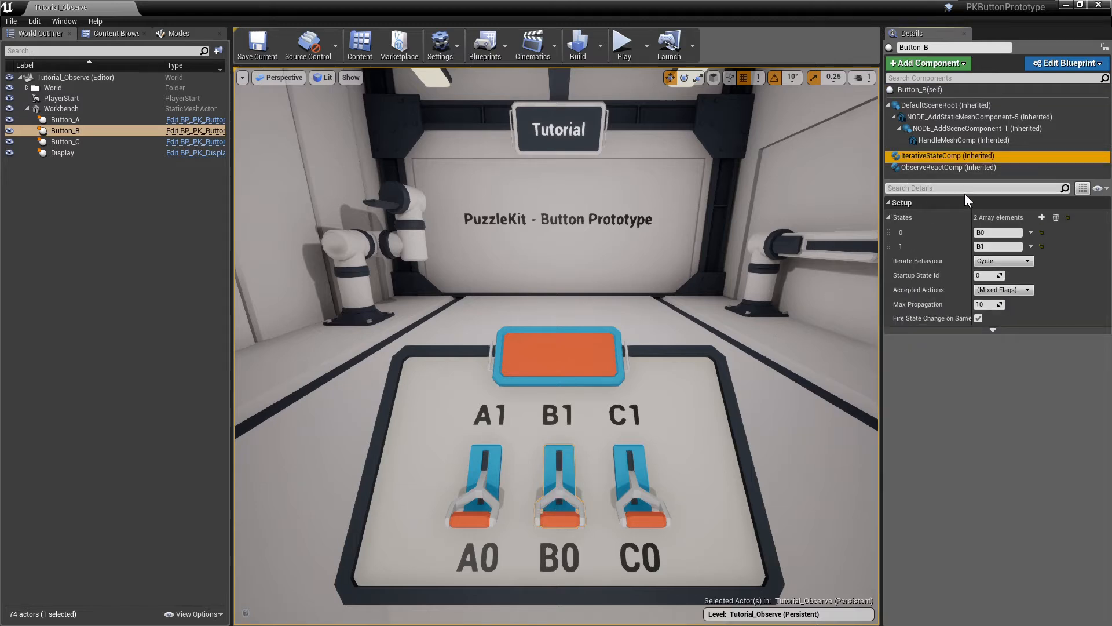
left_click(646, 459)
left_click(989, 155)
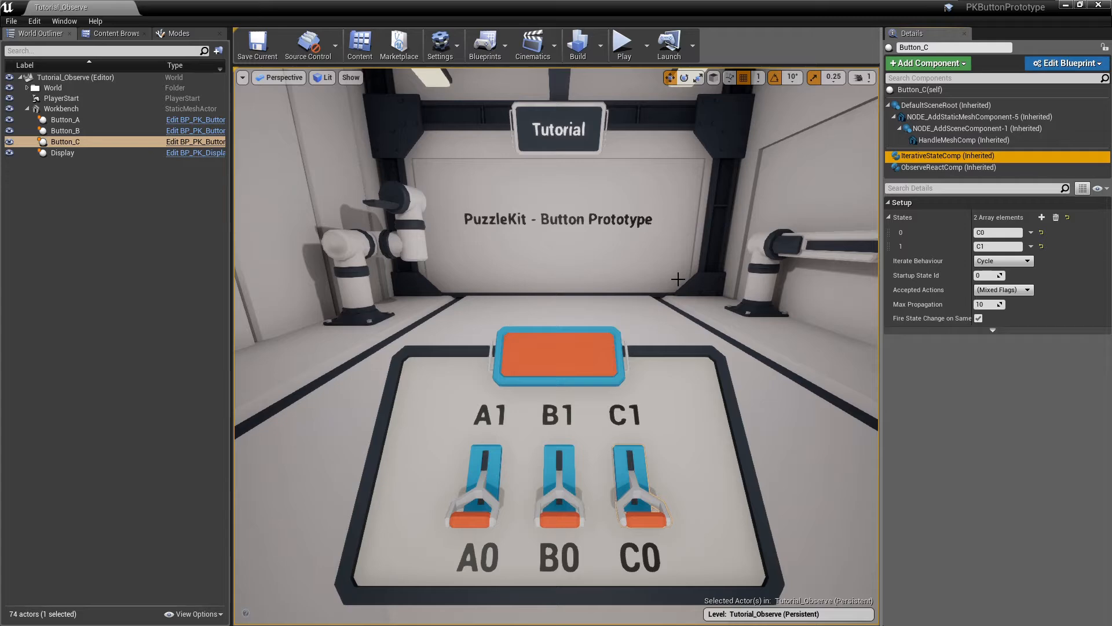
Step: Set On State Changed to Aggregate on the Display's ObserveReactComponent
left_click(556, 339)
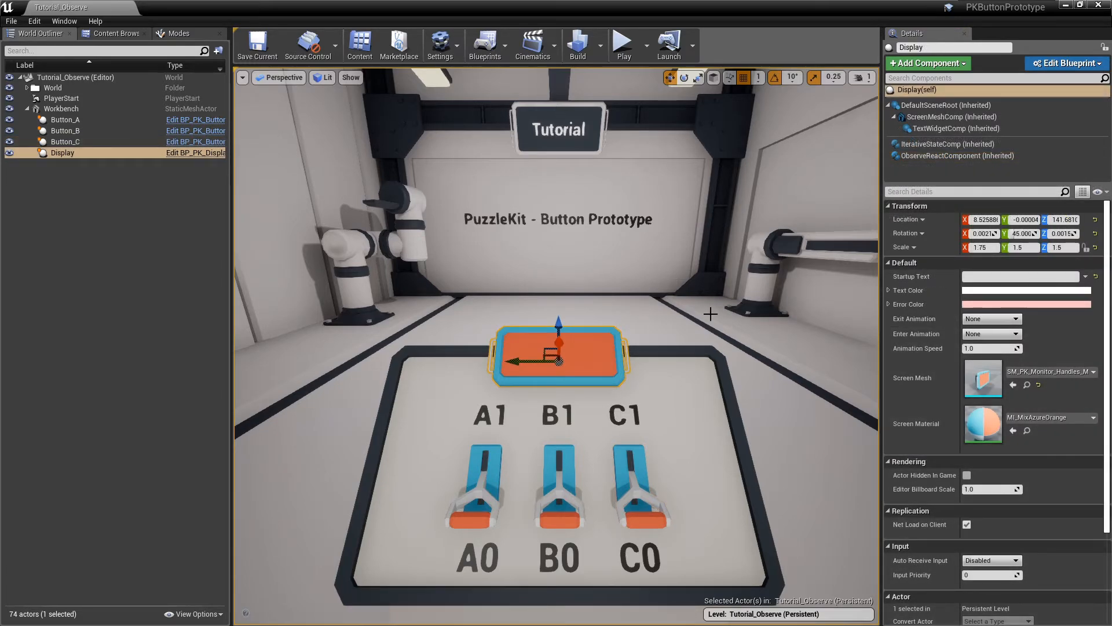
left_click(1040, 158)
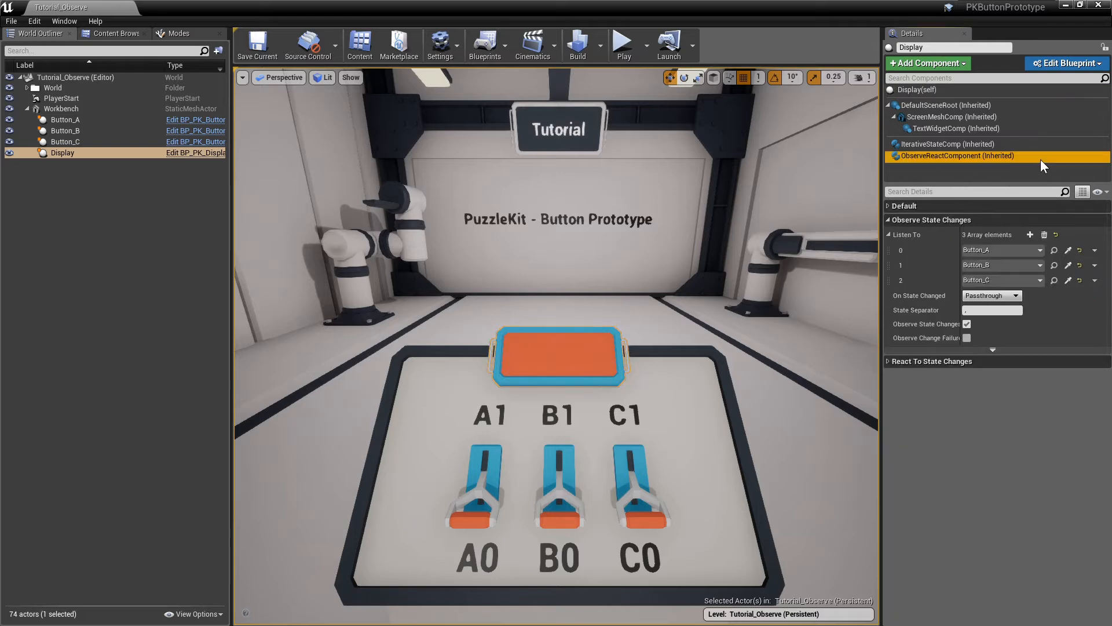
left_click(1017, 294)
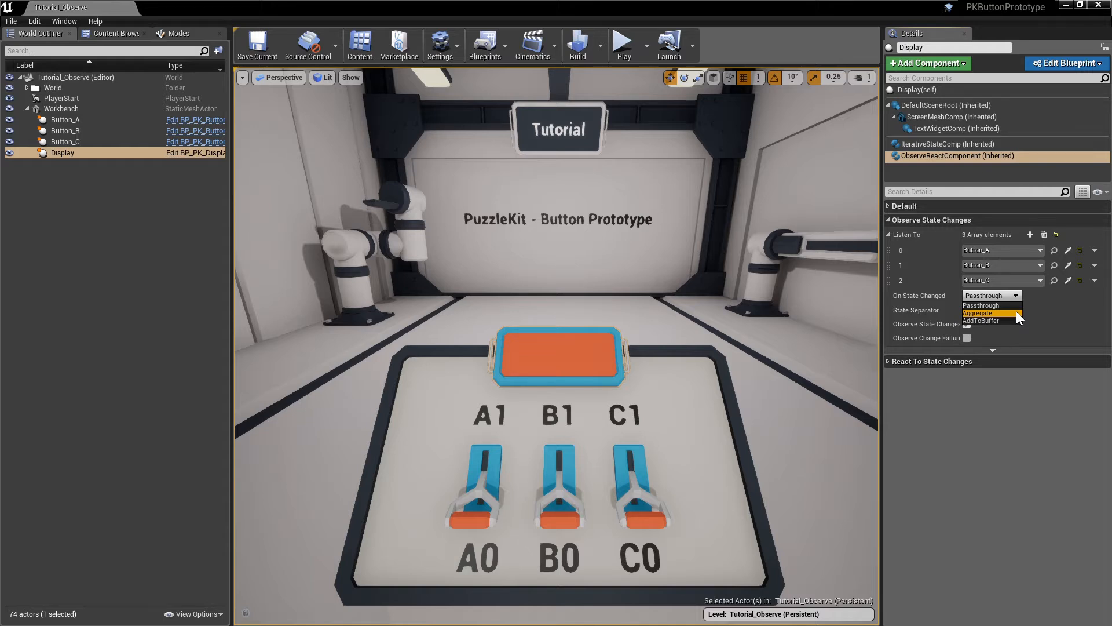
left_click(1016, 312)
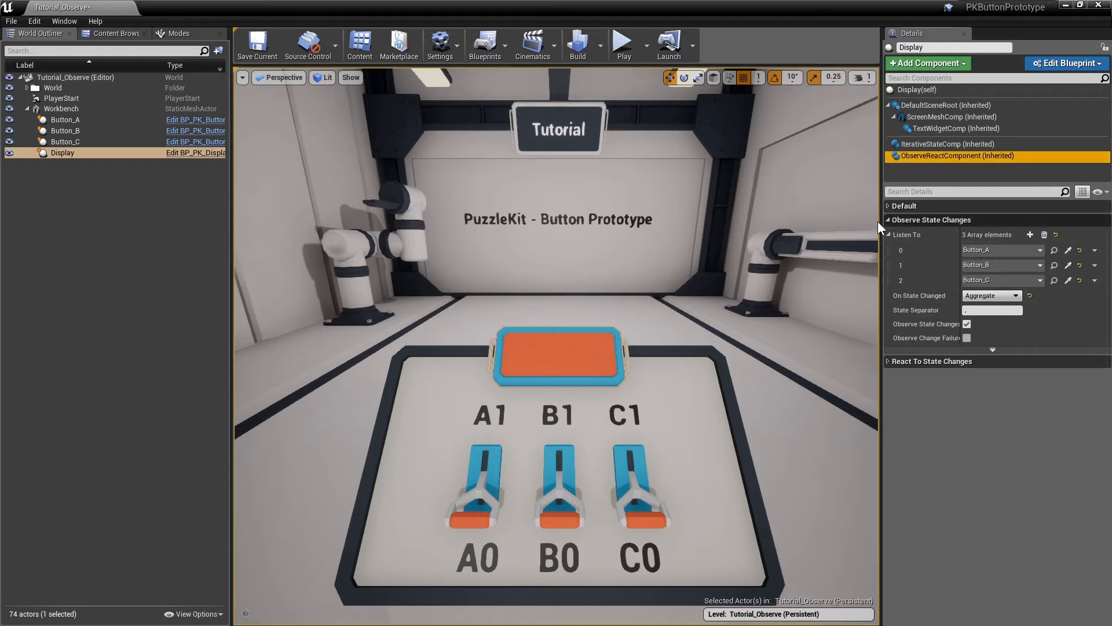
Step: Play the level, flip levers A, B and C in various combinations to test the Display's Aggregate mode, and end the play session
left_click(626, 57)
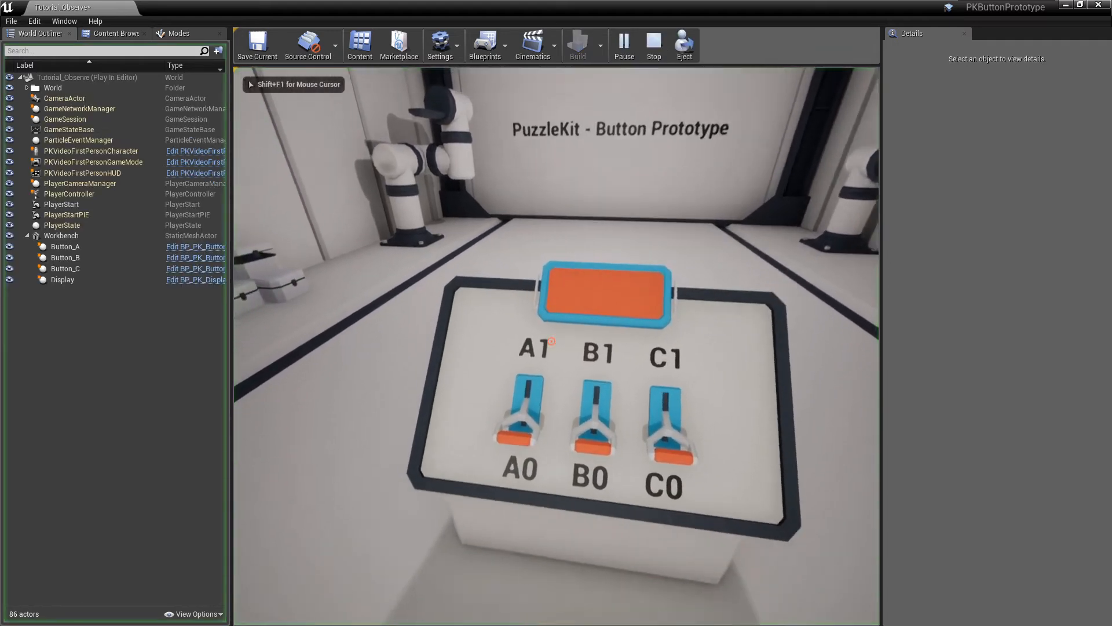
left_click(551, 341)
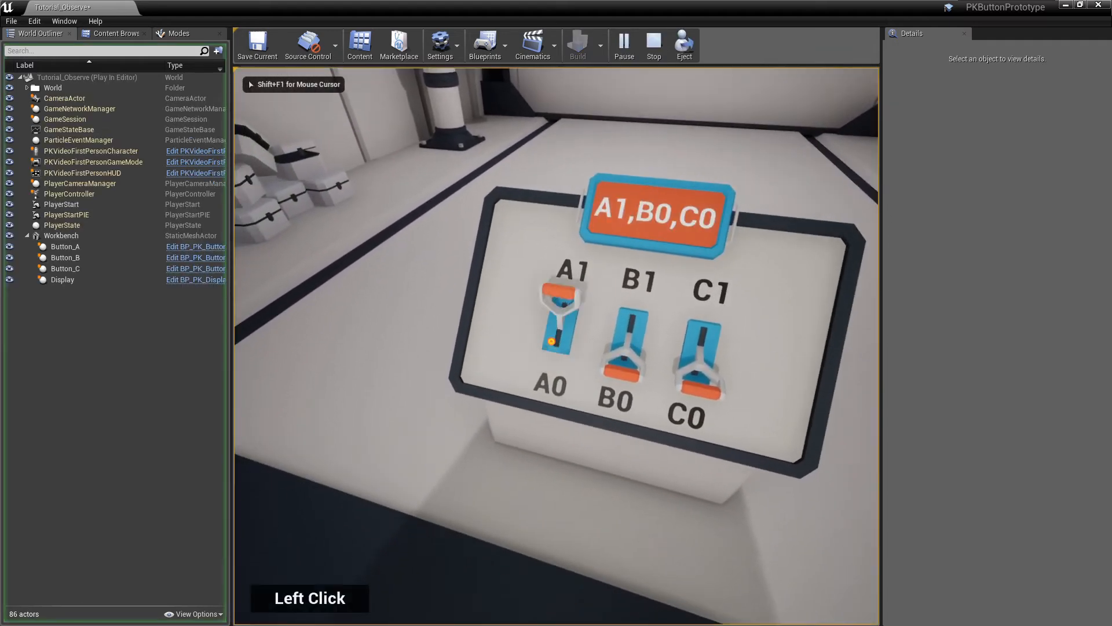
left_click(551, 341)
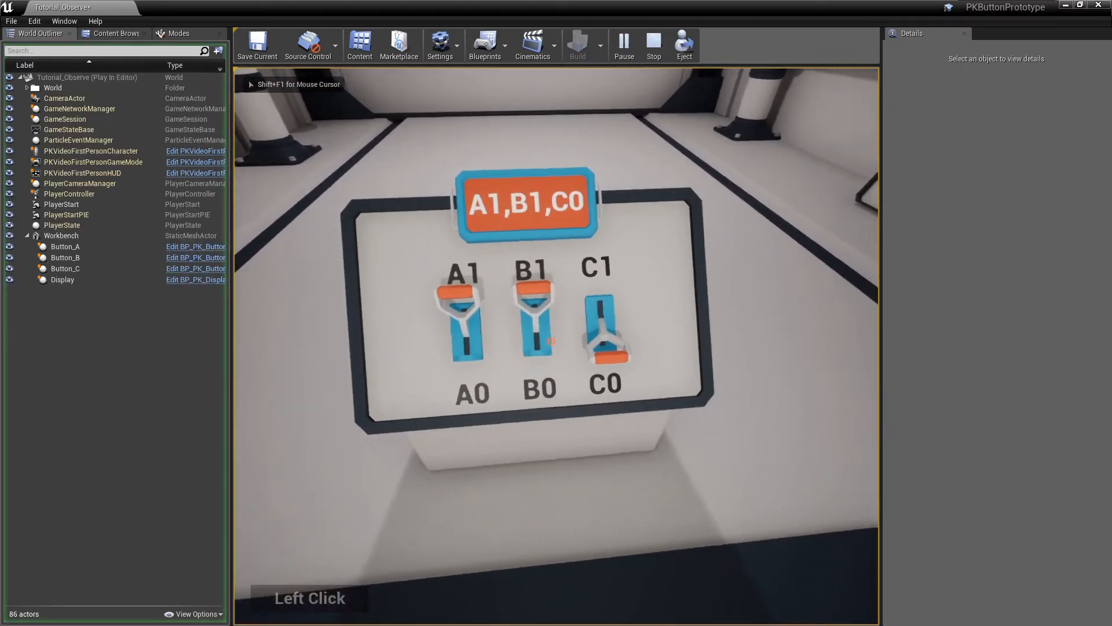
left_click(551, 341)
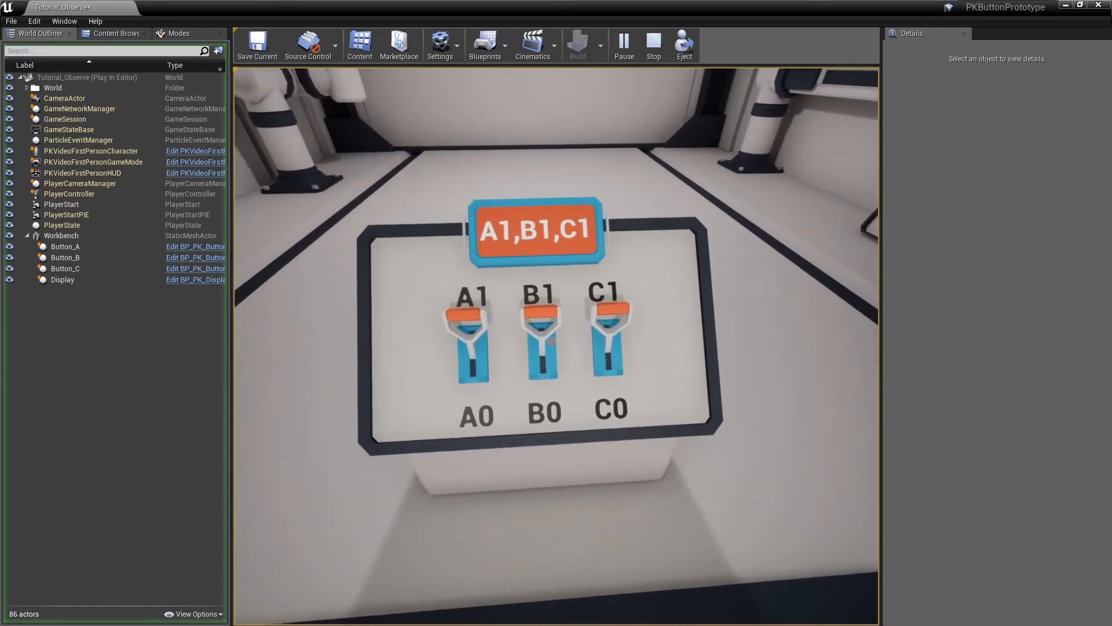
left_click(551, 341)
left_click(551, 340)
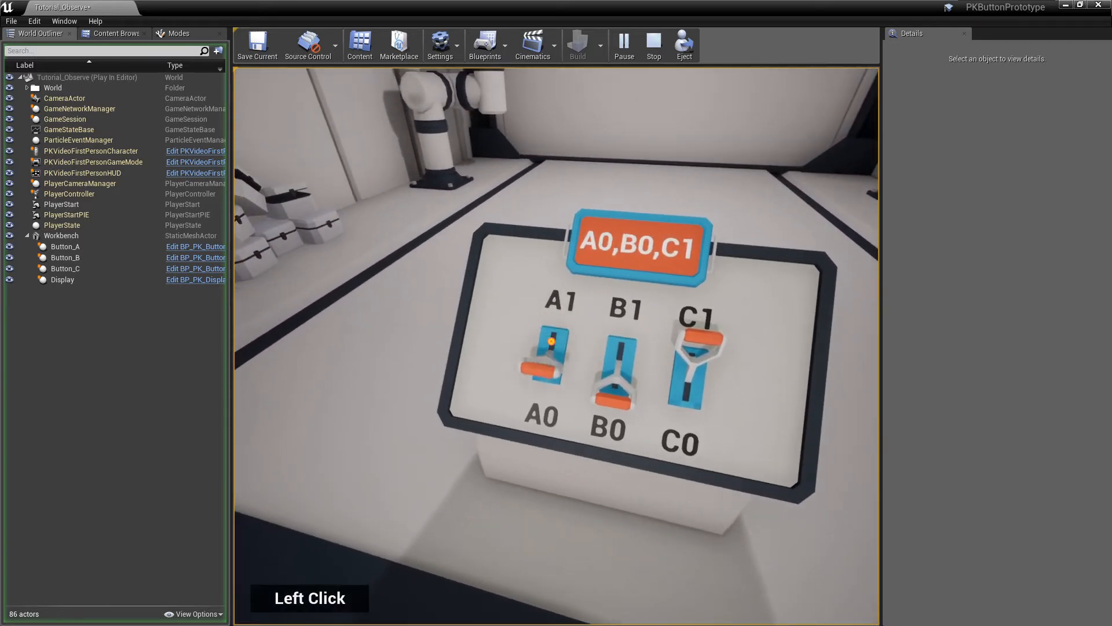
left_click(551, 341)
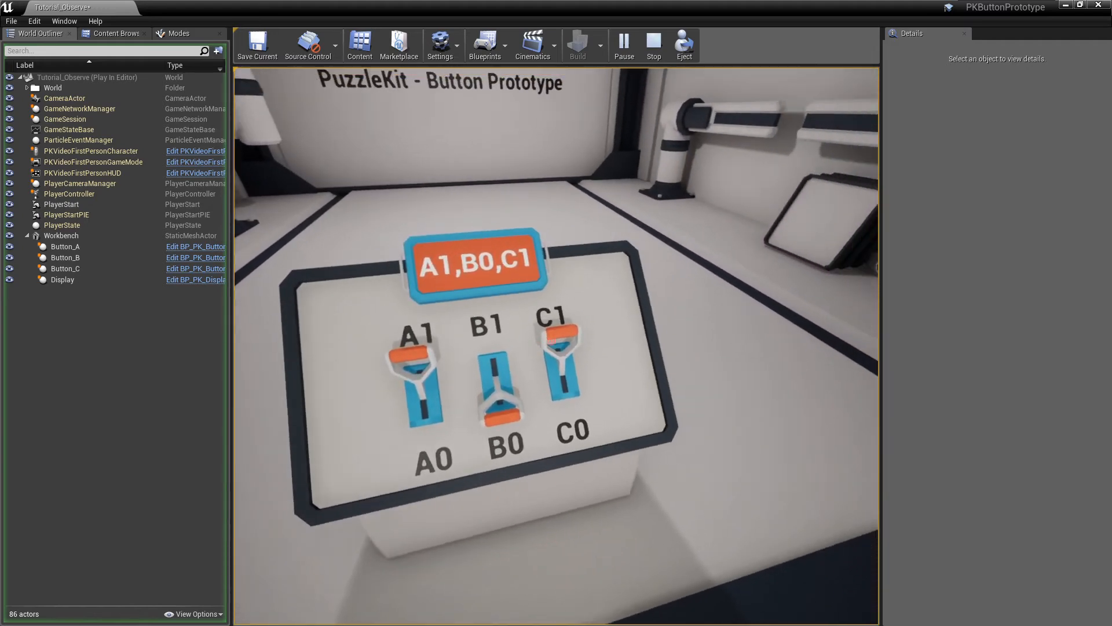
left_click(551, 341)
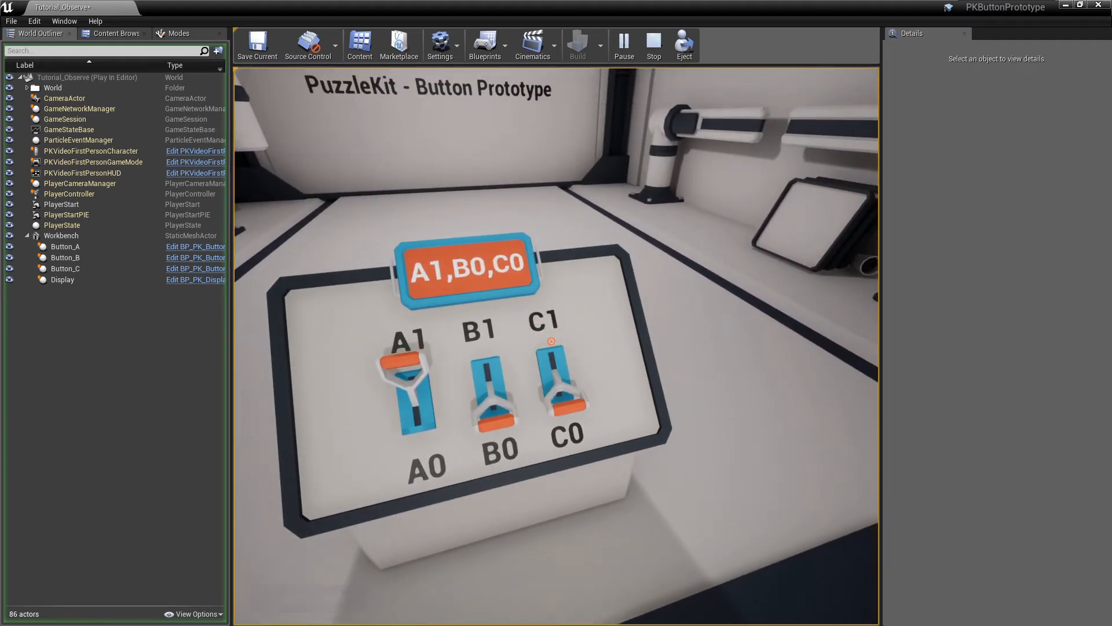
key("Escape")
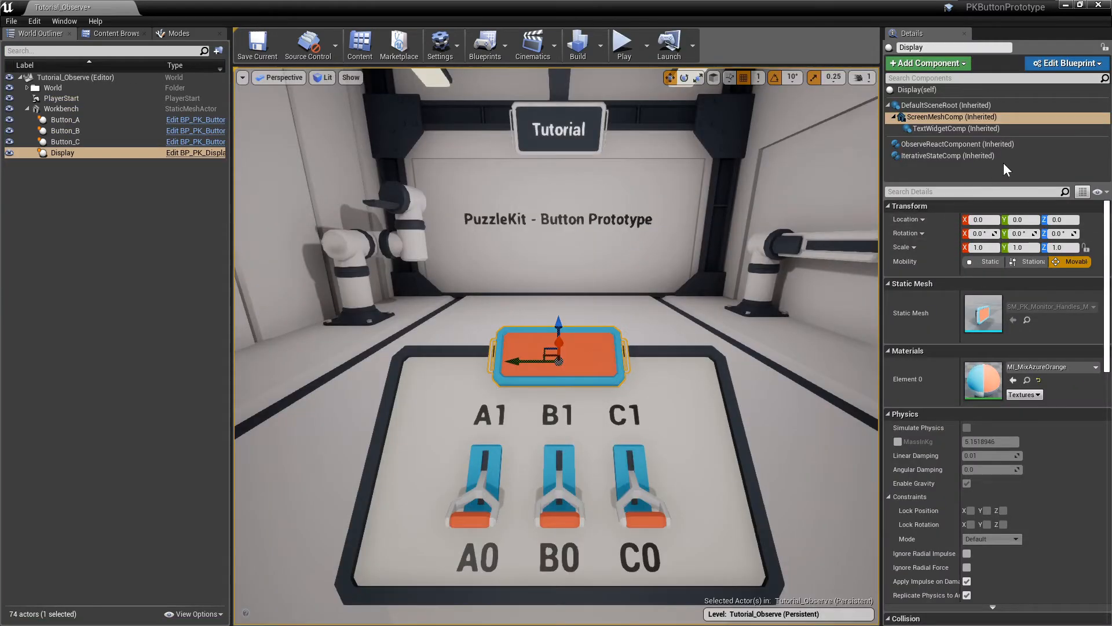
Step: Set the State Separator to "-" on the Display's ObserveReactComponent
left_click(1037, 143)
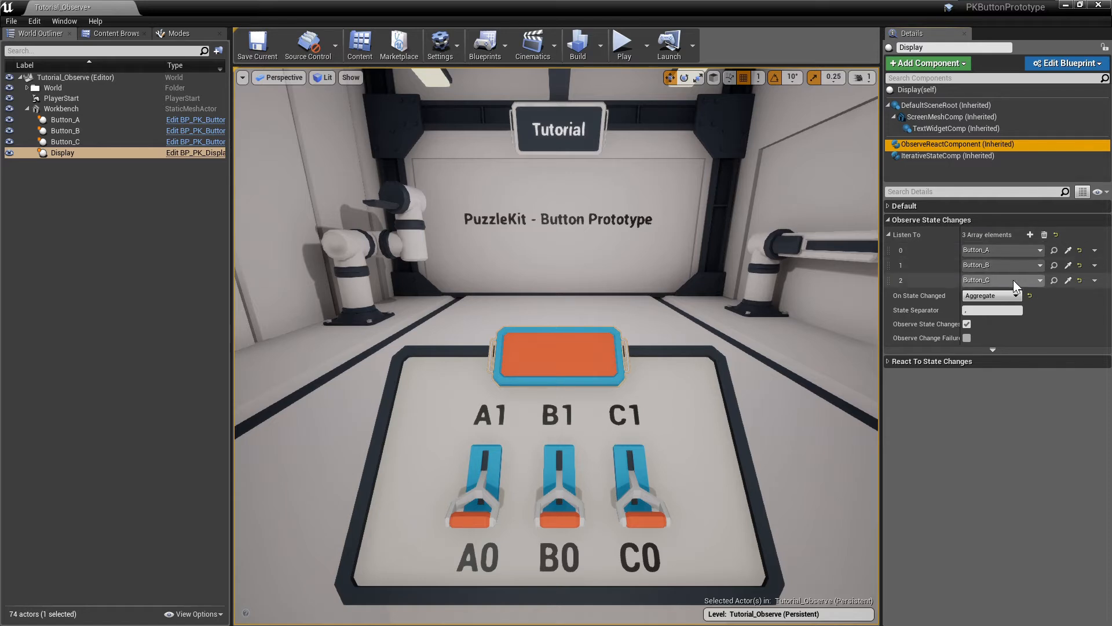
left_click(996, 310)
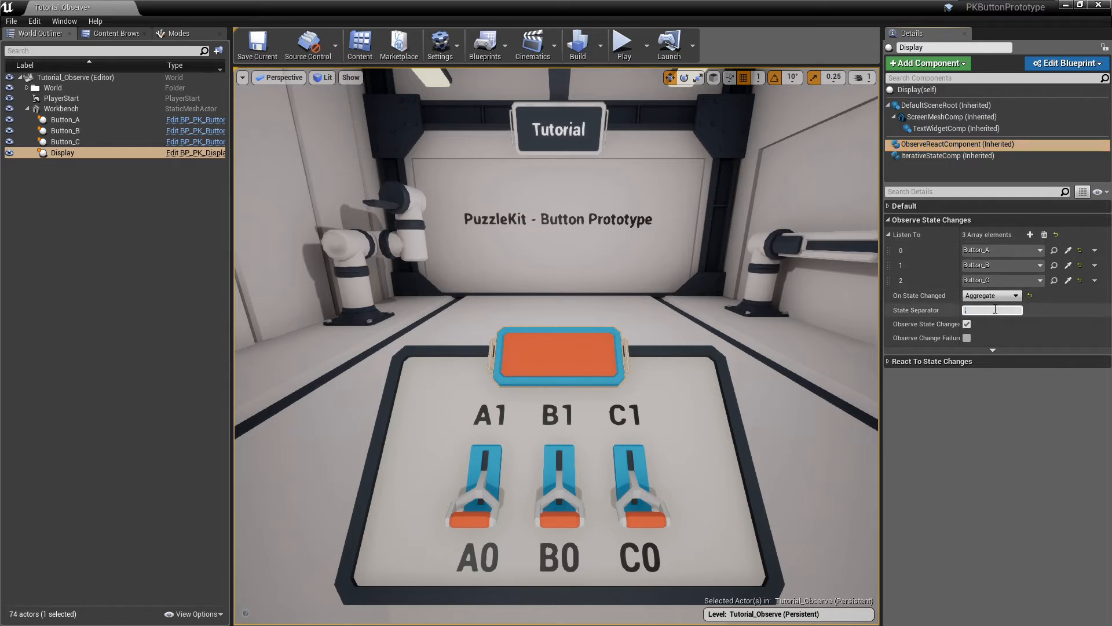
type("-")
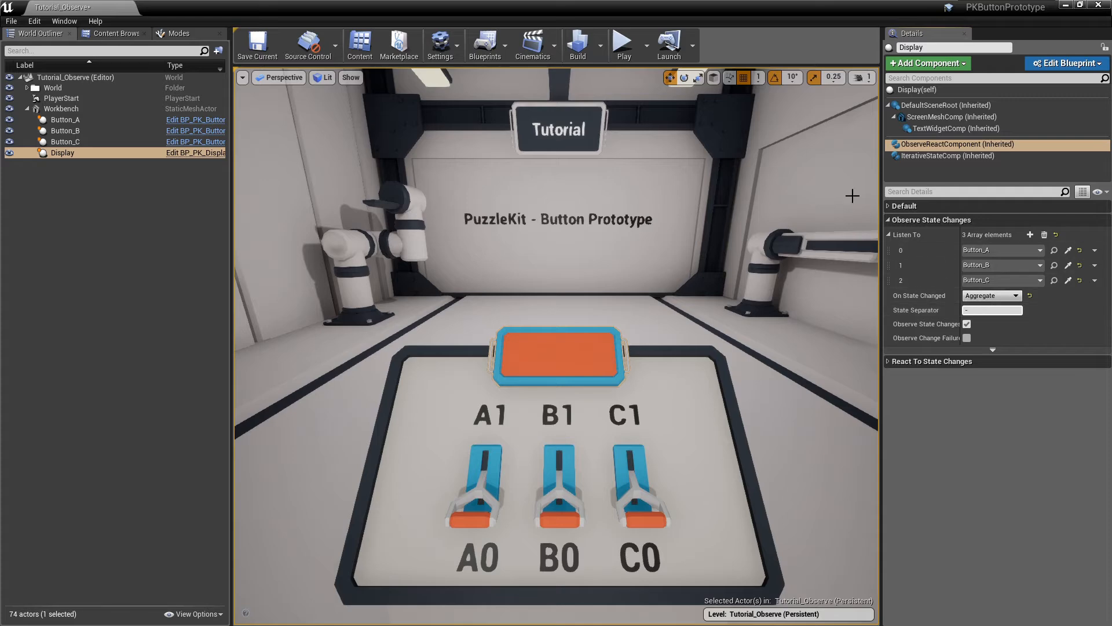
Step: Play the level, flip the levers to test the Display's Aggregate mode with the hyphen separator, and end the play session
left_click(627, 49)
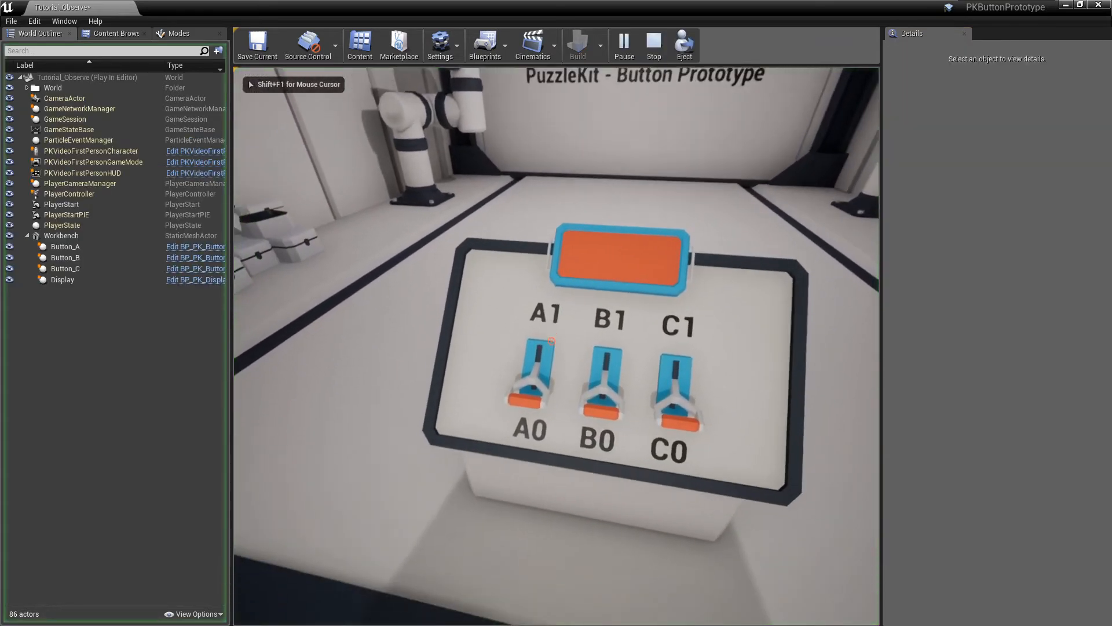
left_click(551, 341)
left_click(551, 341)
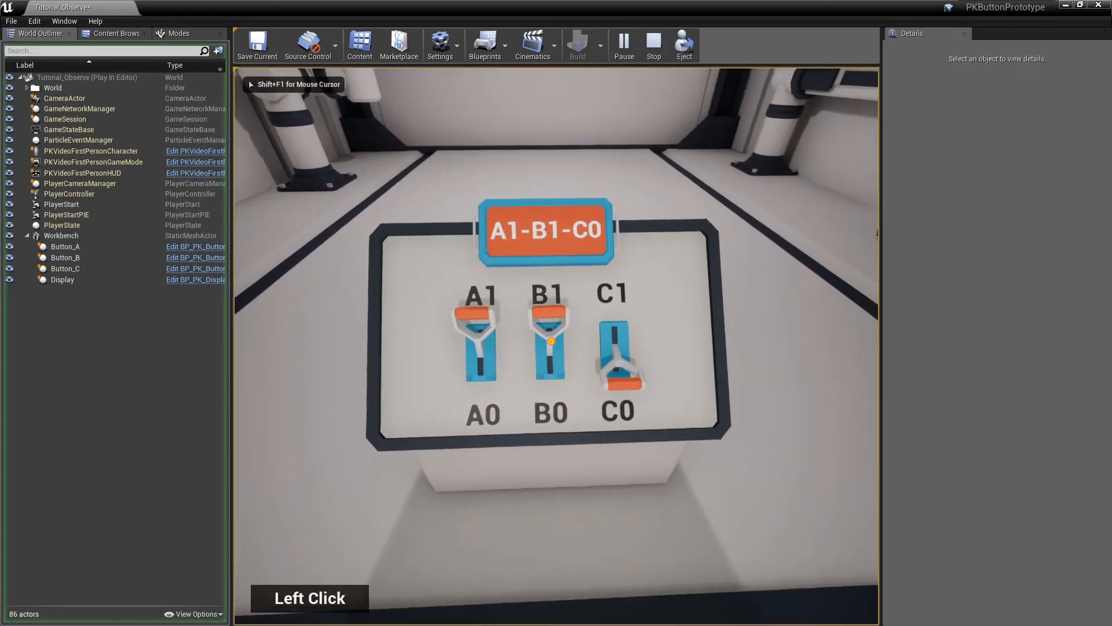
left_click(551, 342)
key("Escape")
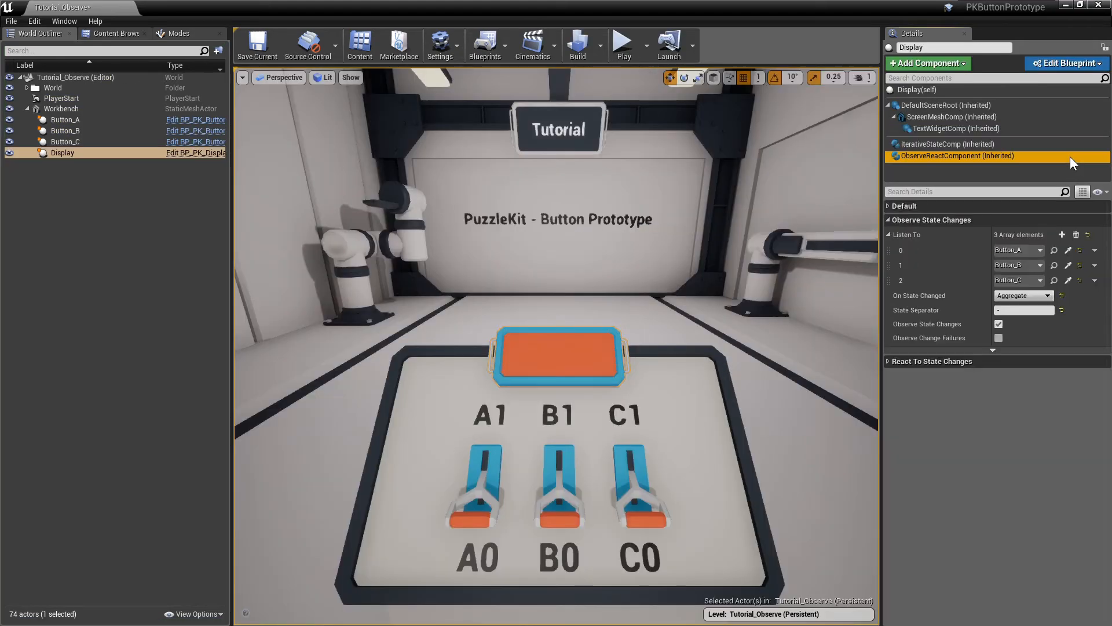
Step: Set On State Changed to AddToBuffer on the Display's ObserveReactComponent and play the level, flipping levers A, B and C to test it
left_click(1048, 295)
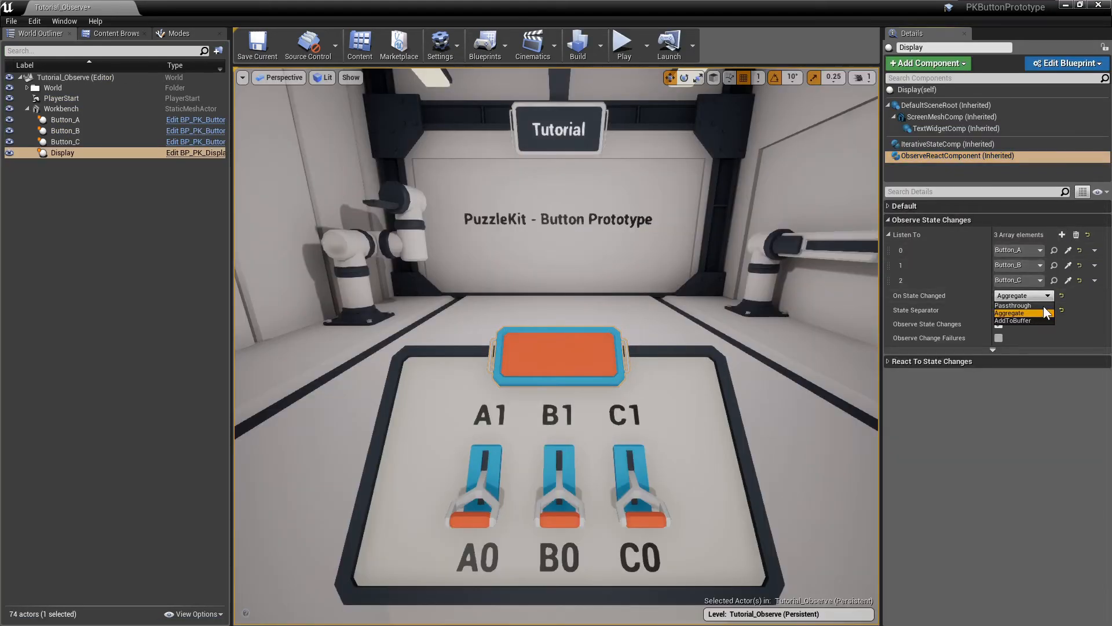
left_click(1042, 321)
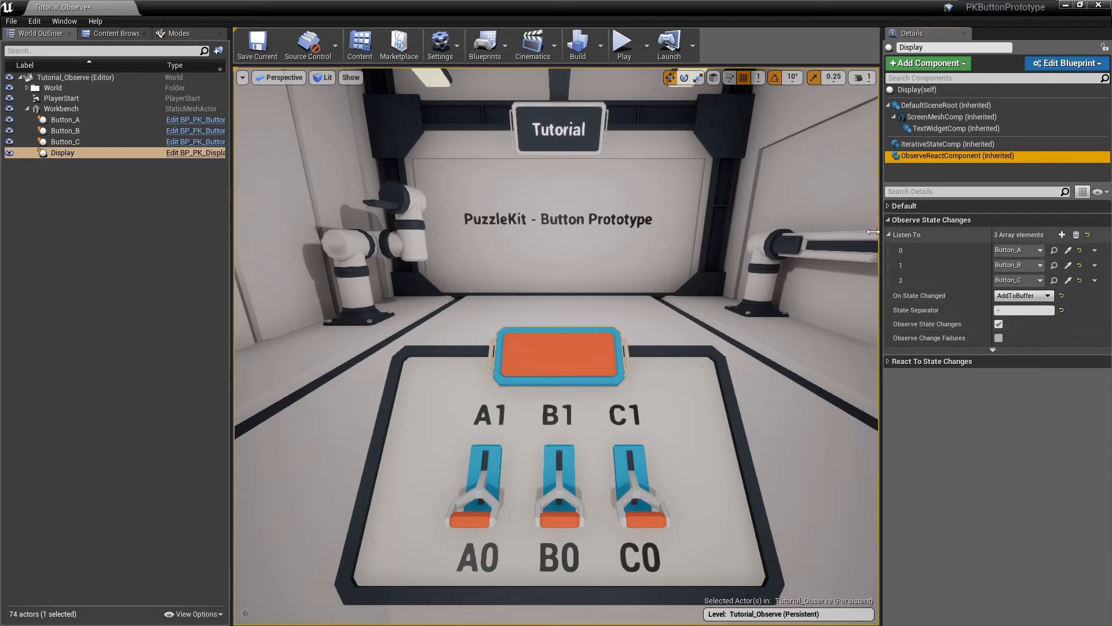
left_click(632, 61)
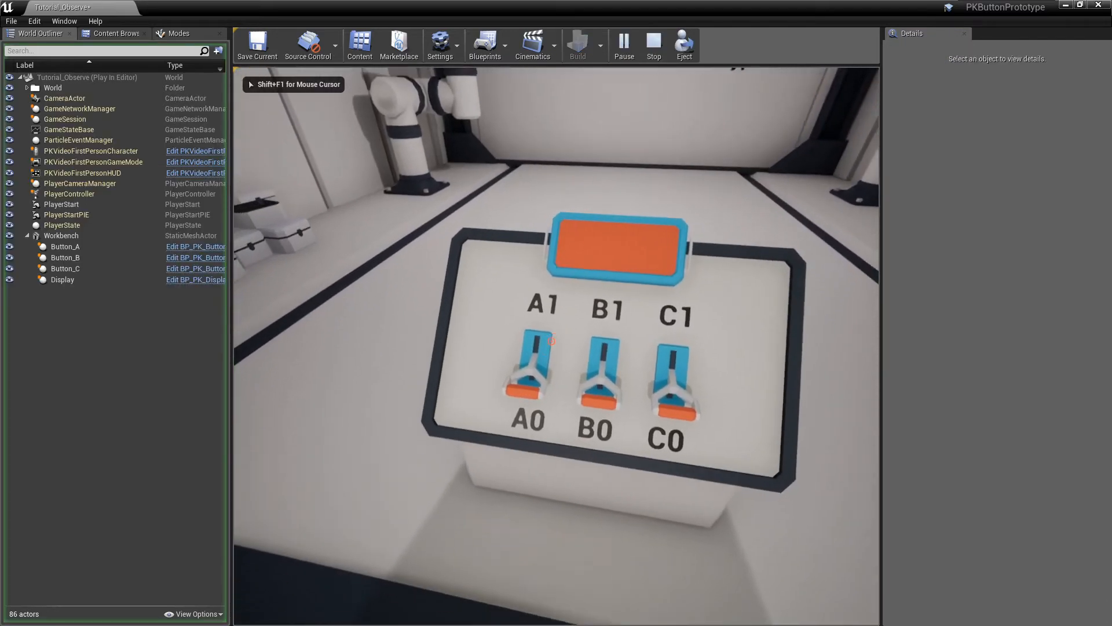
left_click(552, 341)
left_click(551, 341)
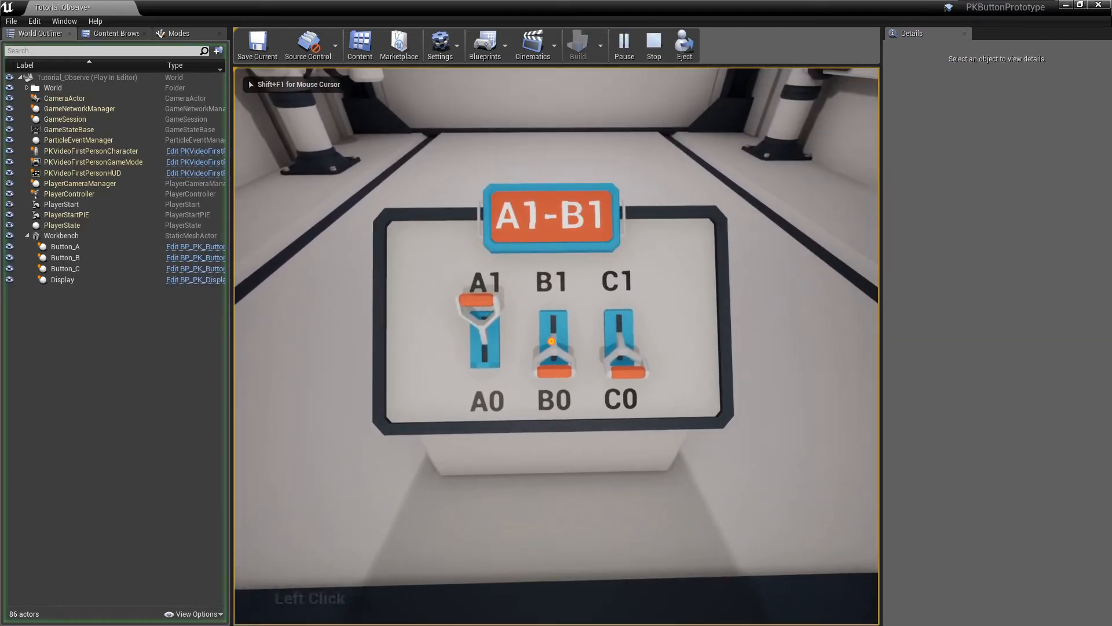
left_click(551, 341)
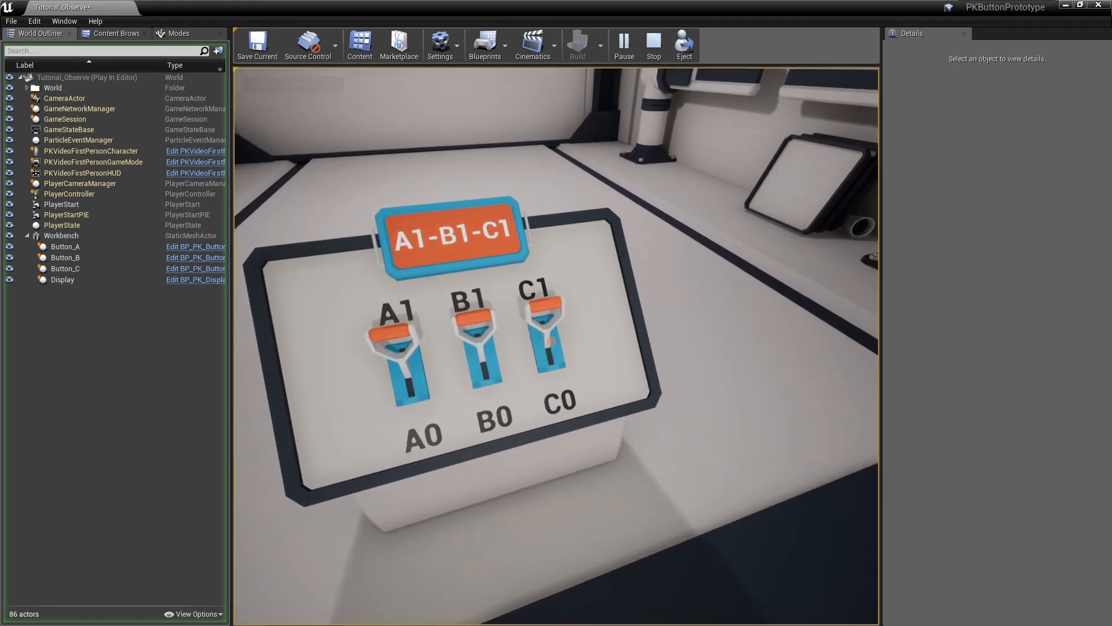
left_click(552, 342)
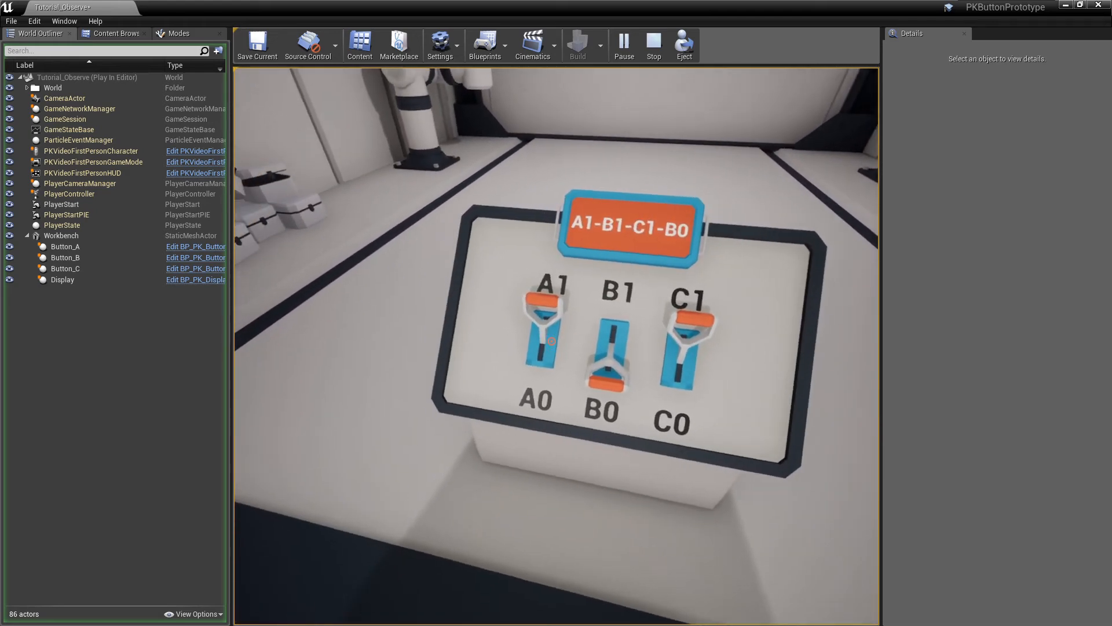
left_click(552, 342)
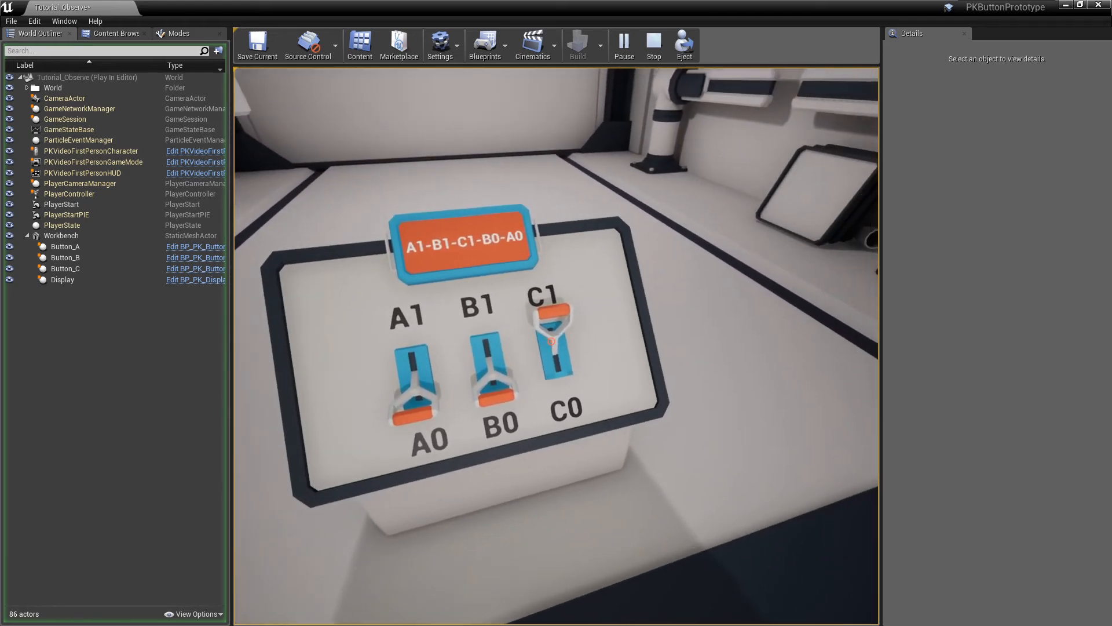
left_click(551, 341)
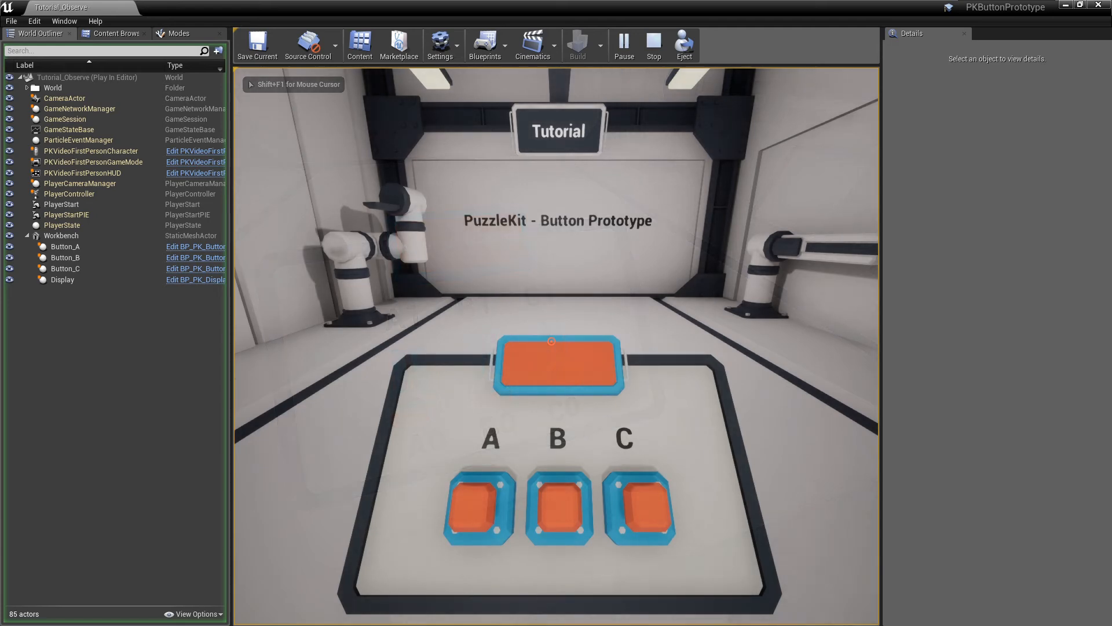
Step: Walk up to the workbench, activate push buttons A, B and C repeatedly to test the Display's buffer, and end the play session
key("w")
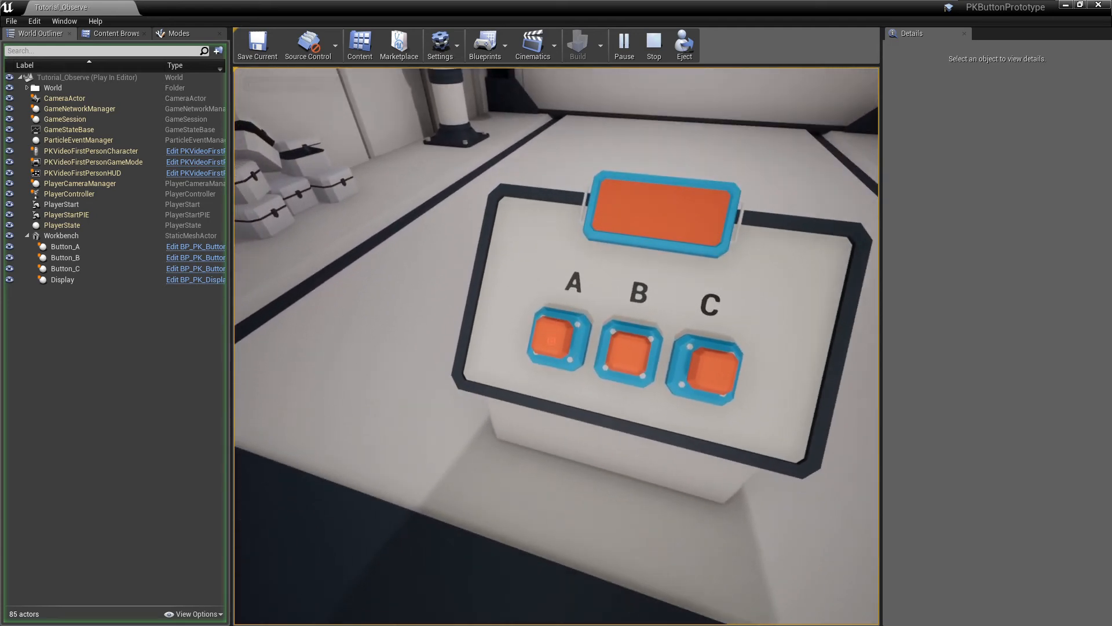
left_click(552, 341)
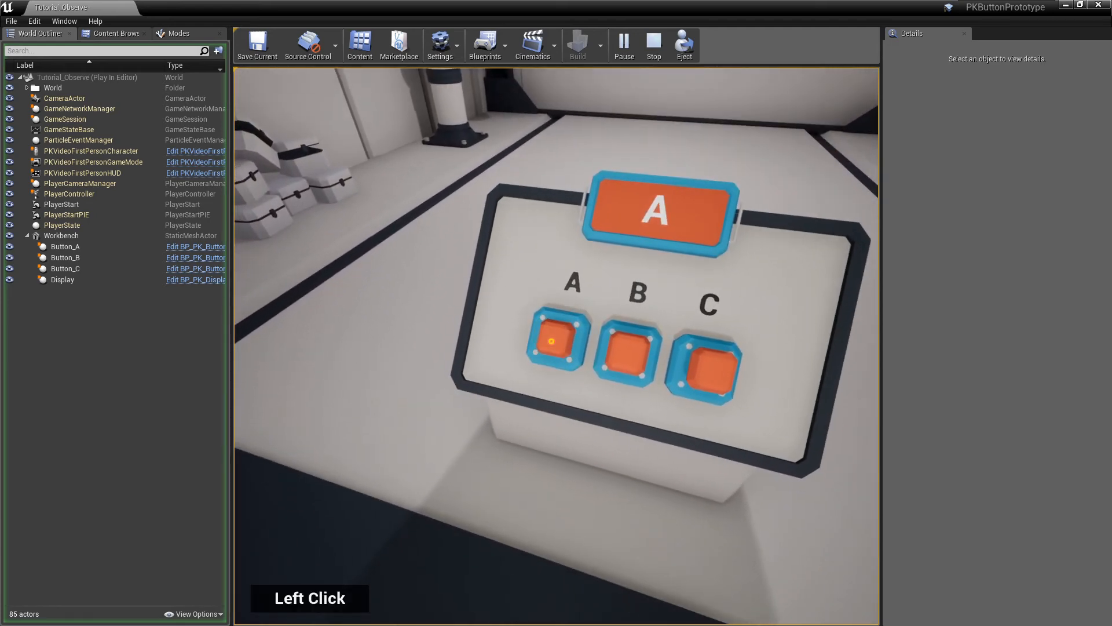
left_click(552, 341)
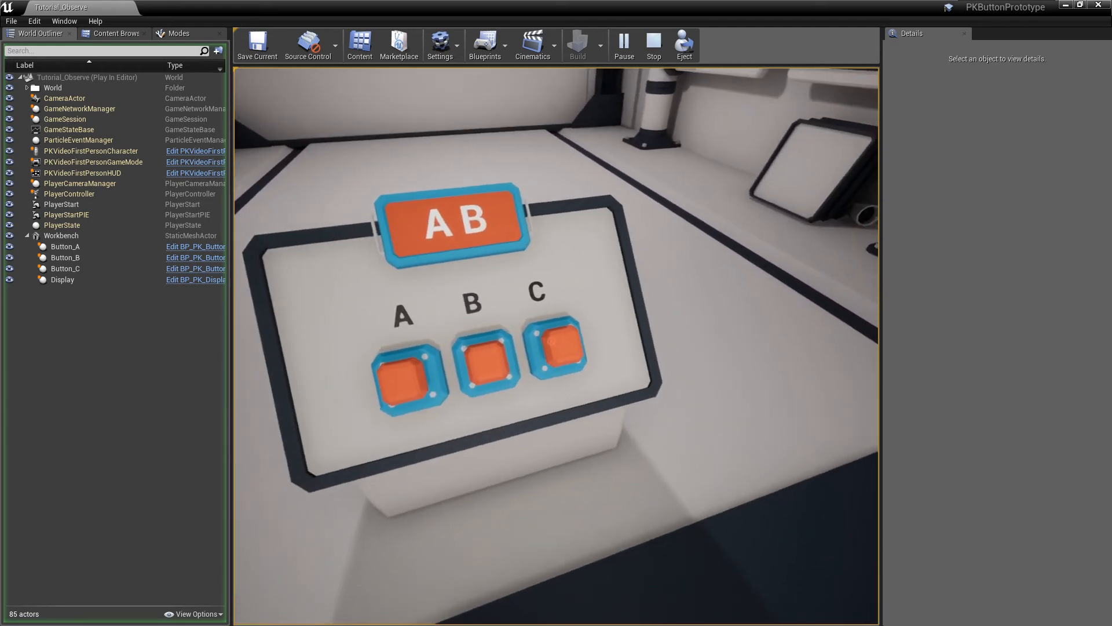
left_click(552, 341)
left_click(552, 341)
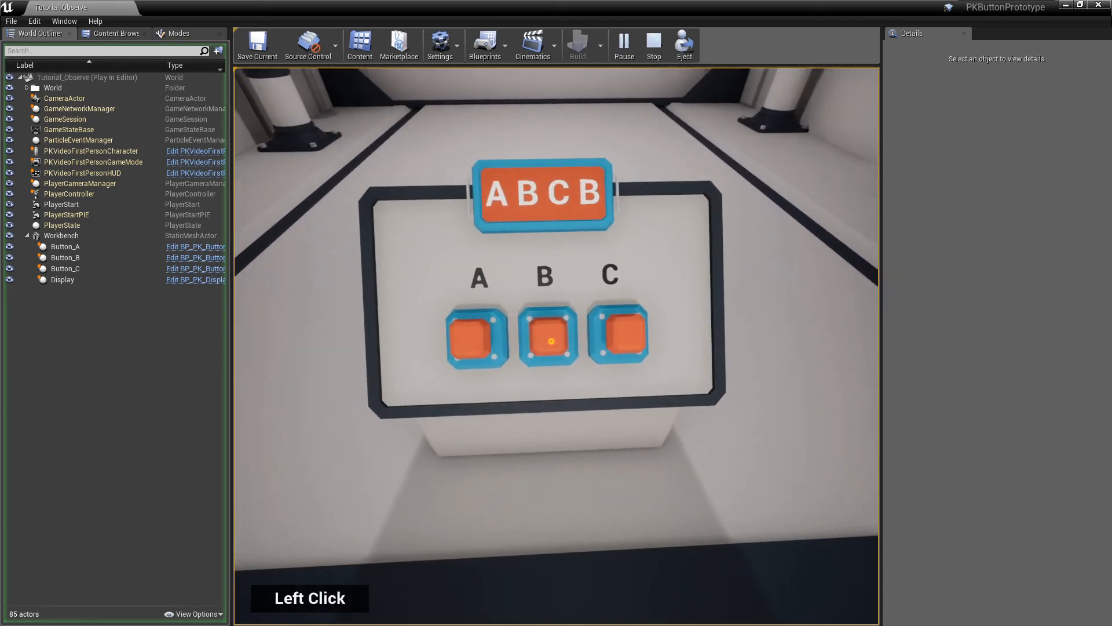
left_click(551, 341)
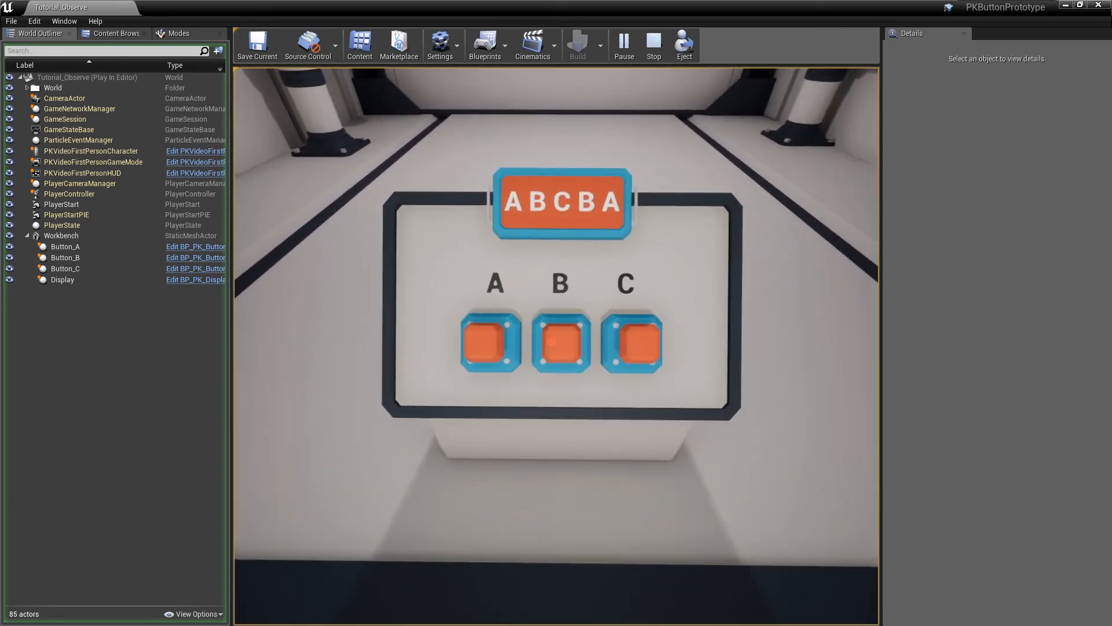
left_click(551, 342)
key("Escape")
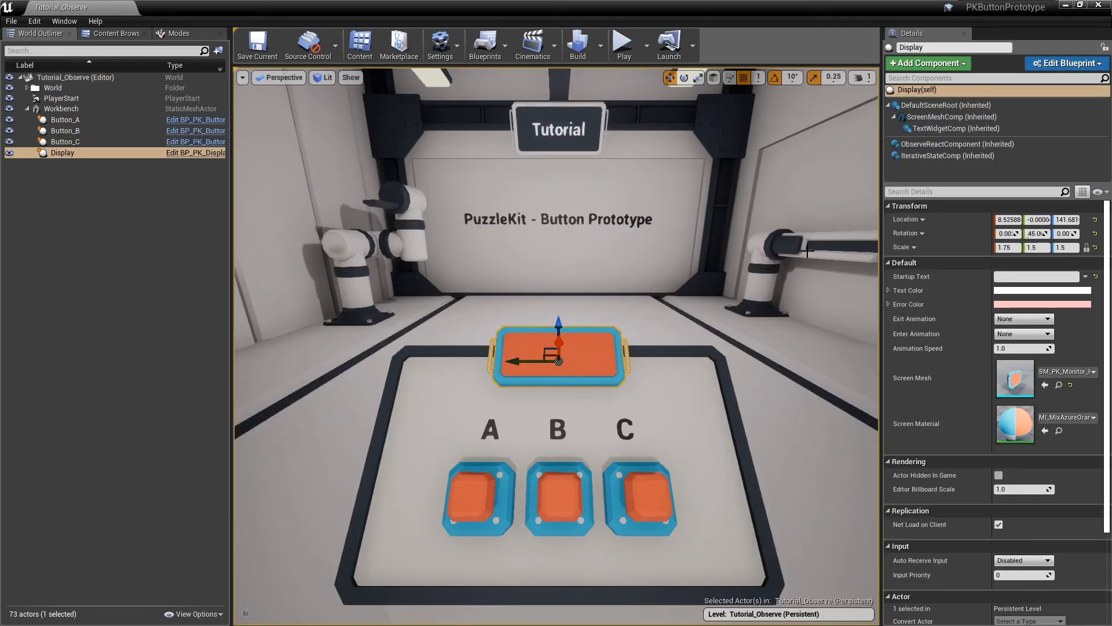
Step: Set Buffer Max Size to 3 in the advanced Observe State Changes settings of the Display's ObserveReactComponent
left_click(1019, 144)
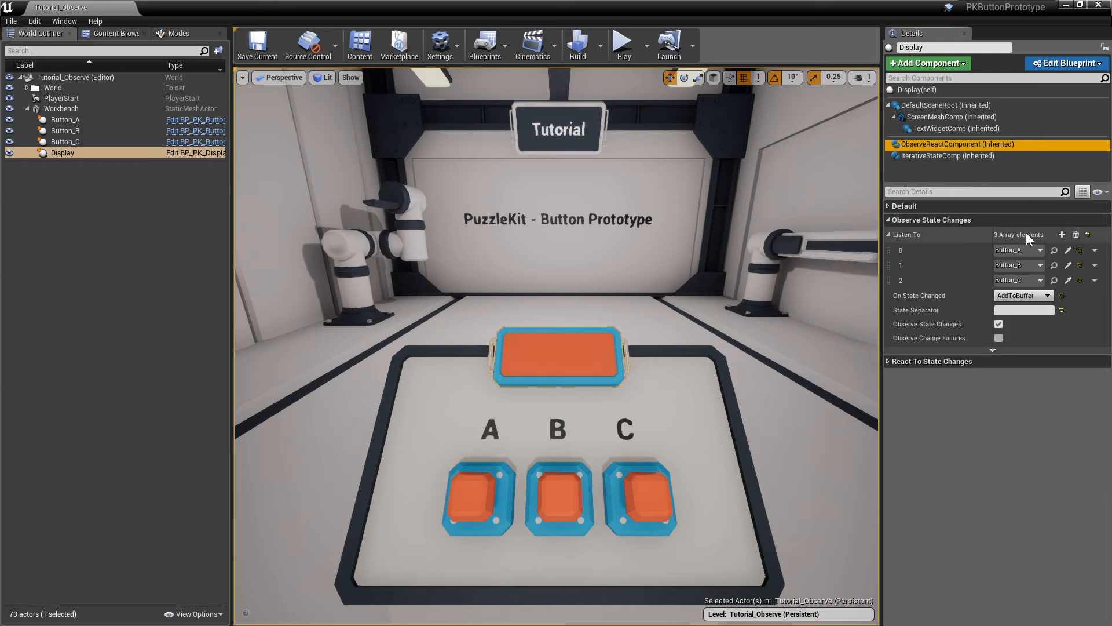
left_click(1014, 351)
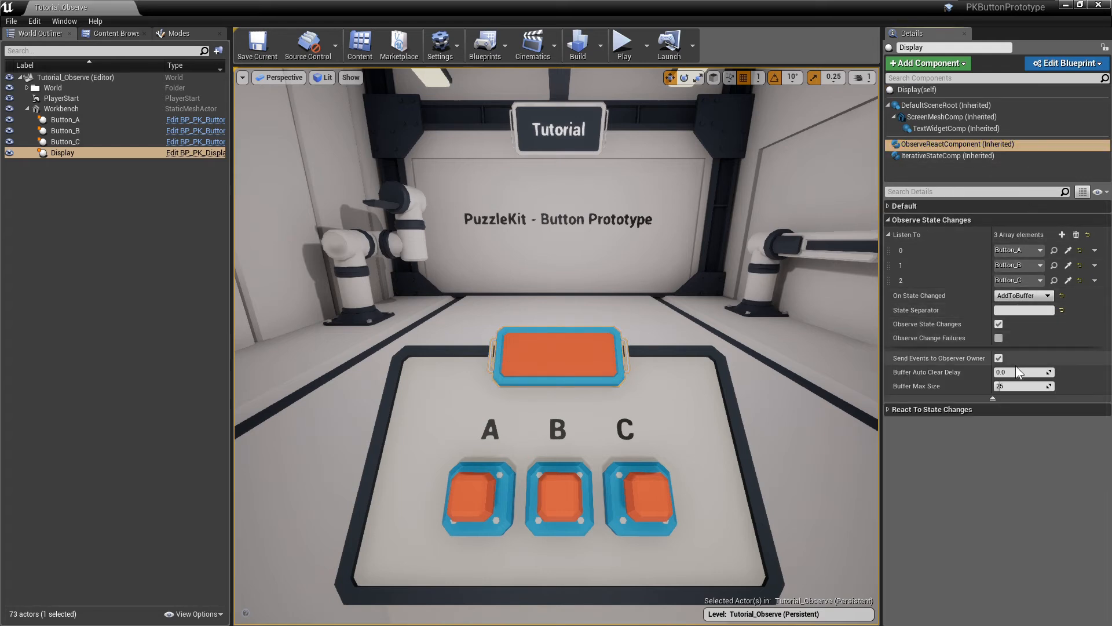
left_click(1016, 385)
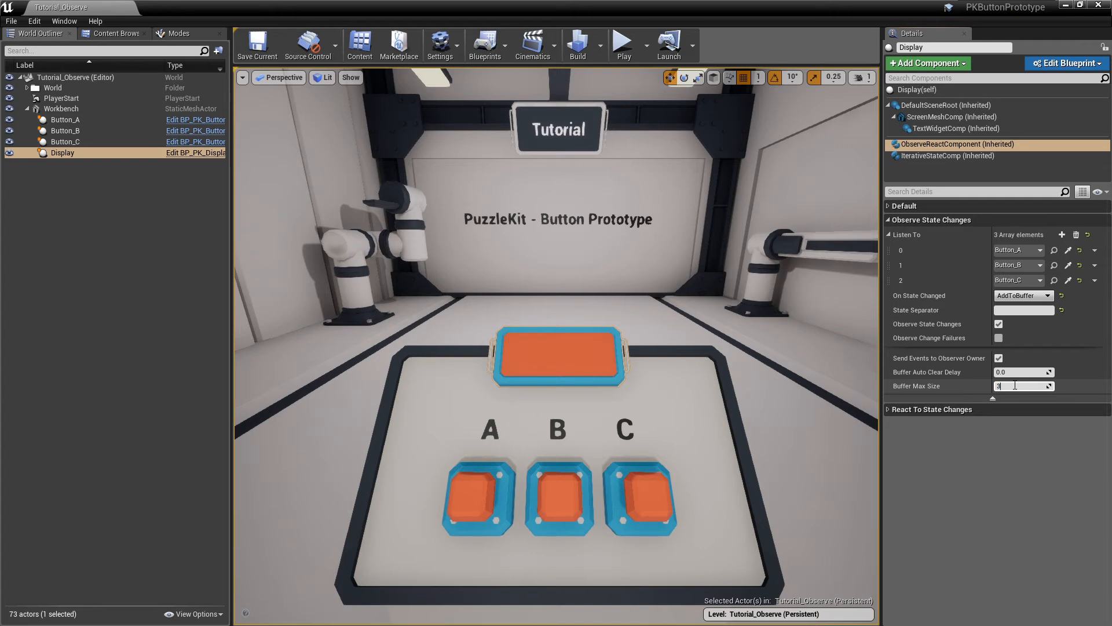
Step: Play the level, activate more than three push-button presses to test the Display's buffer size limit, and end the play session
left_click(629, 48)
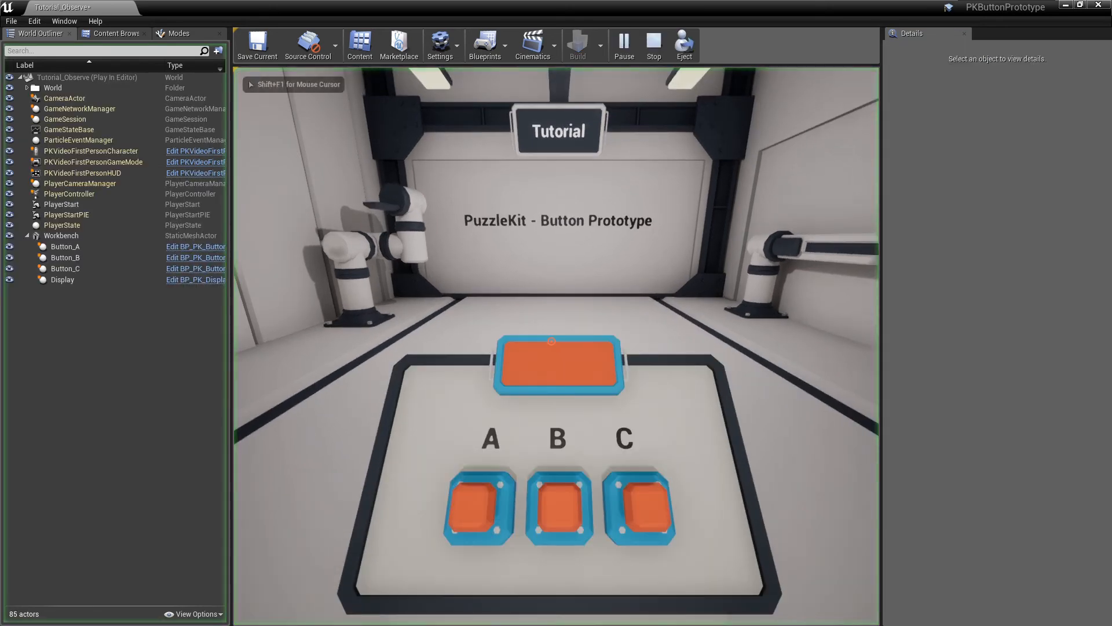
left_click(552, 341)
left_click(551, 341)
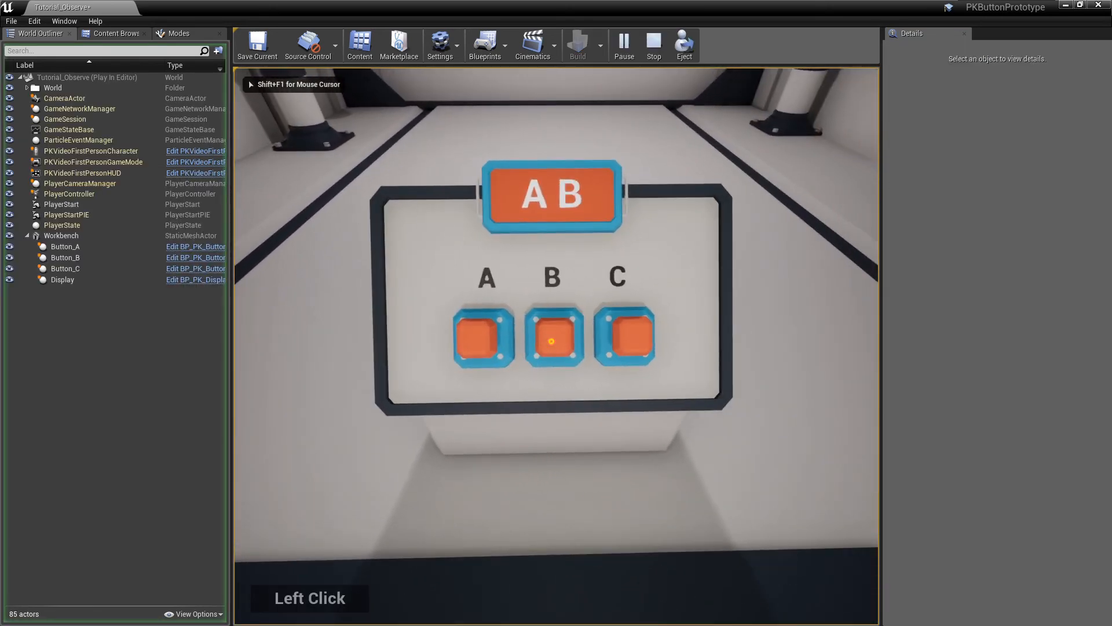
left_click(552, 341)
left_click(551, 341)
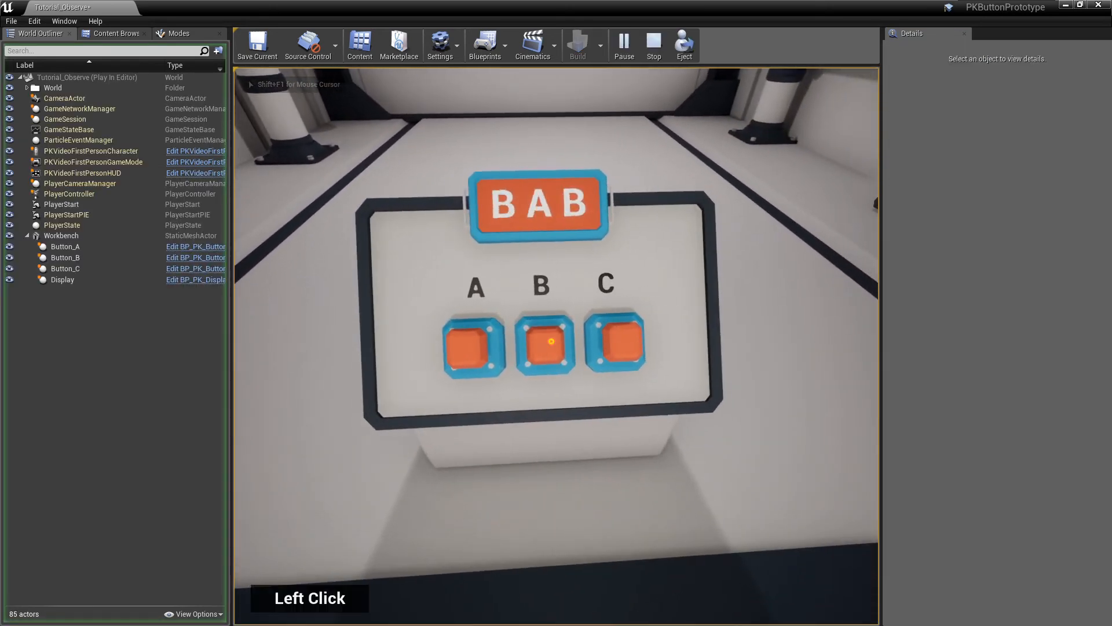
left_click(551, 341)
key("Escape")
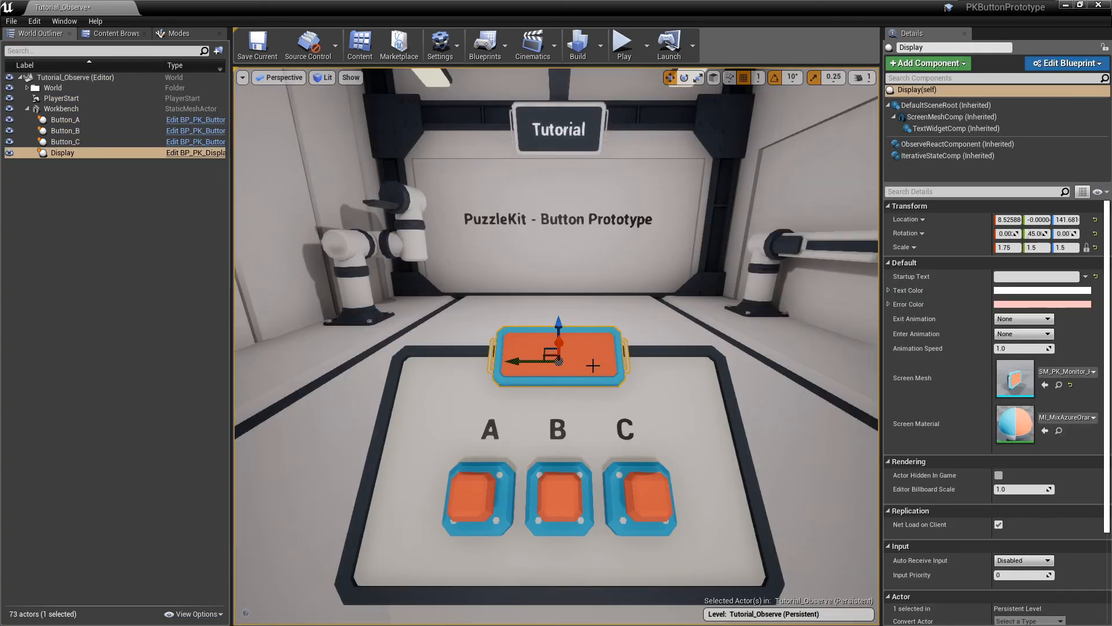
Step: Set Buffer Auto Clear Delay to 3 on the Display's ObserveReactComponent
left_click(1030, 144)
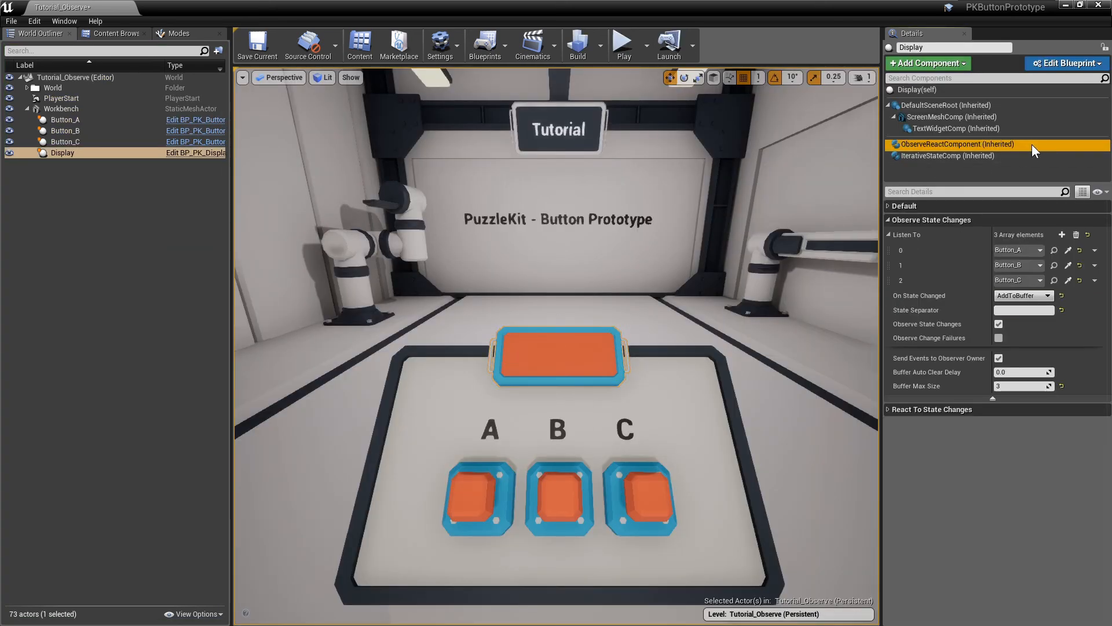
left_click(1018, 371)
type("3")
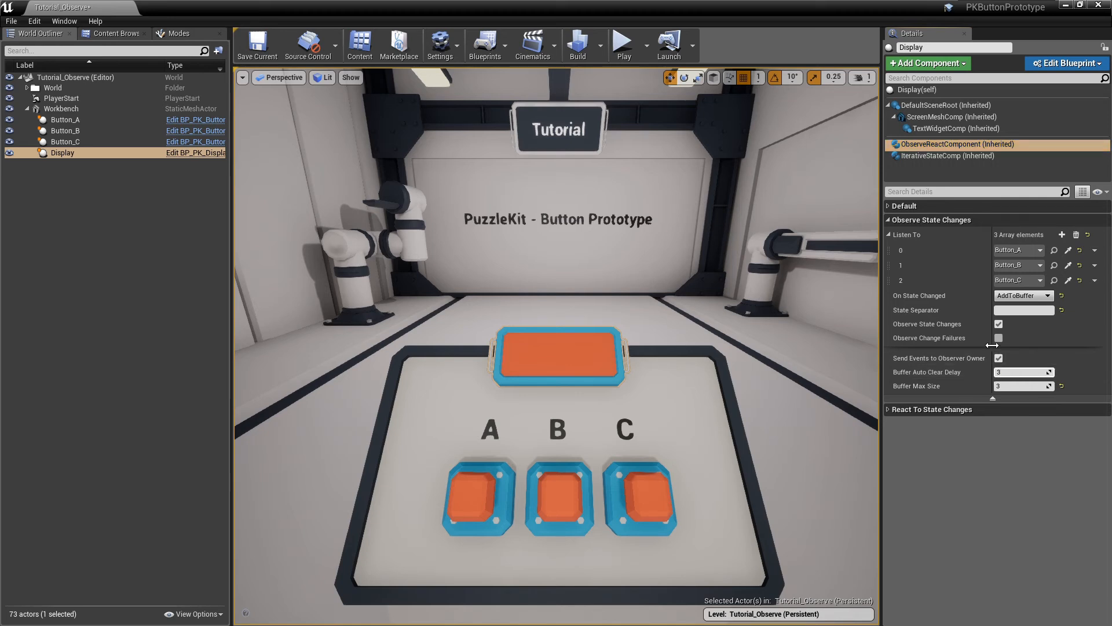
Step: Play the level, activate buttons A, B and C to test the three-second buffer auto-clear, and end the play session
left_click(623, 55)
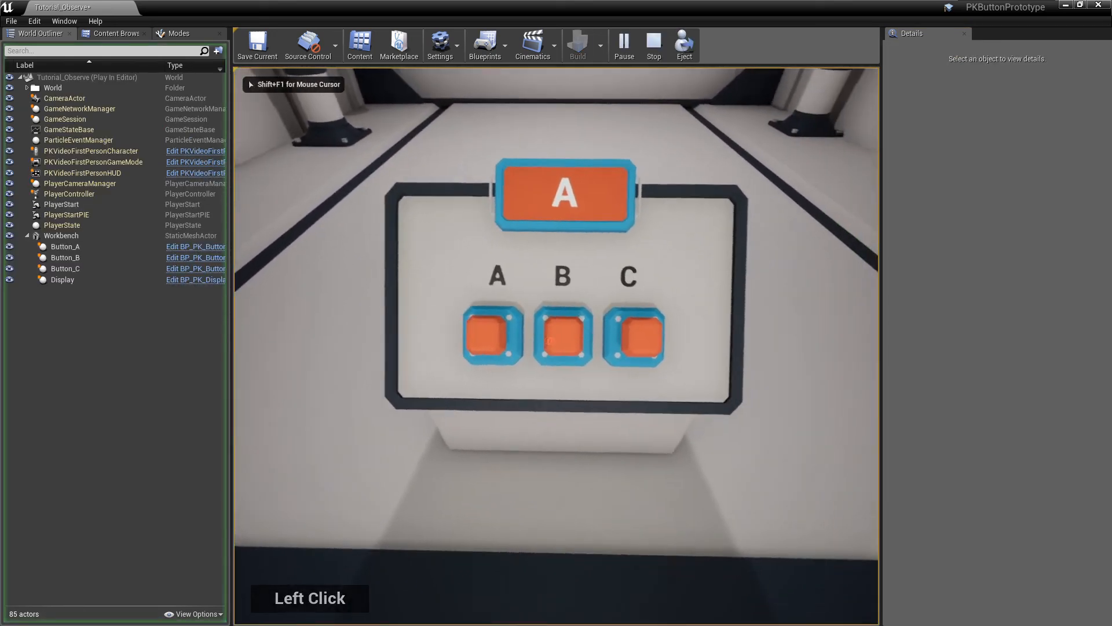
left_click(551, 342)
left_click(552, 341)
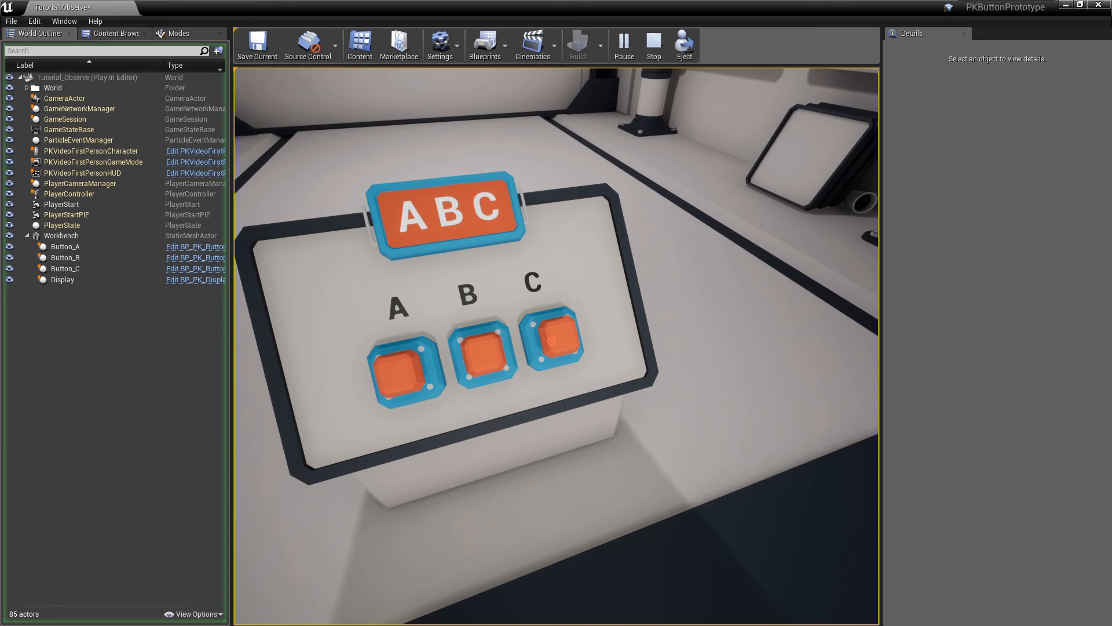
key("Escape")
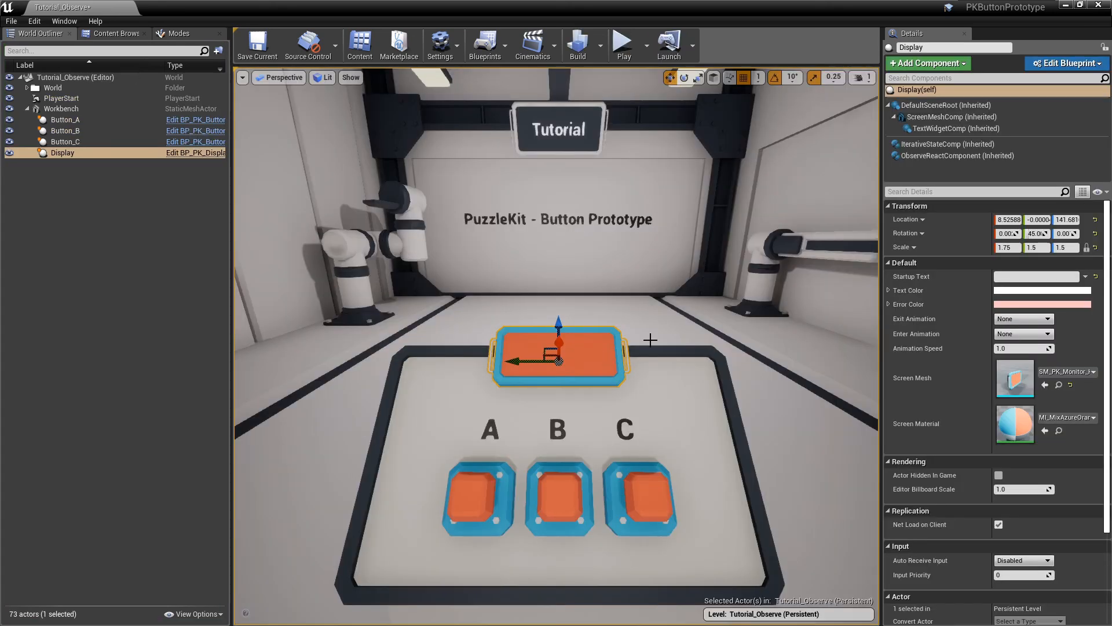
Step: Set Buffer Auto Clear Delay to 1 on the Display's ObserveReactComponent and play the level, activating buttons A, B and C to test it
left_click(957, 156)
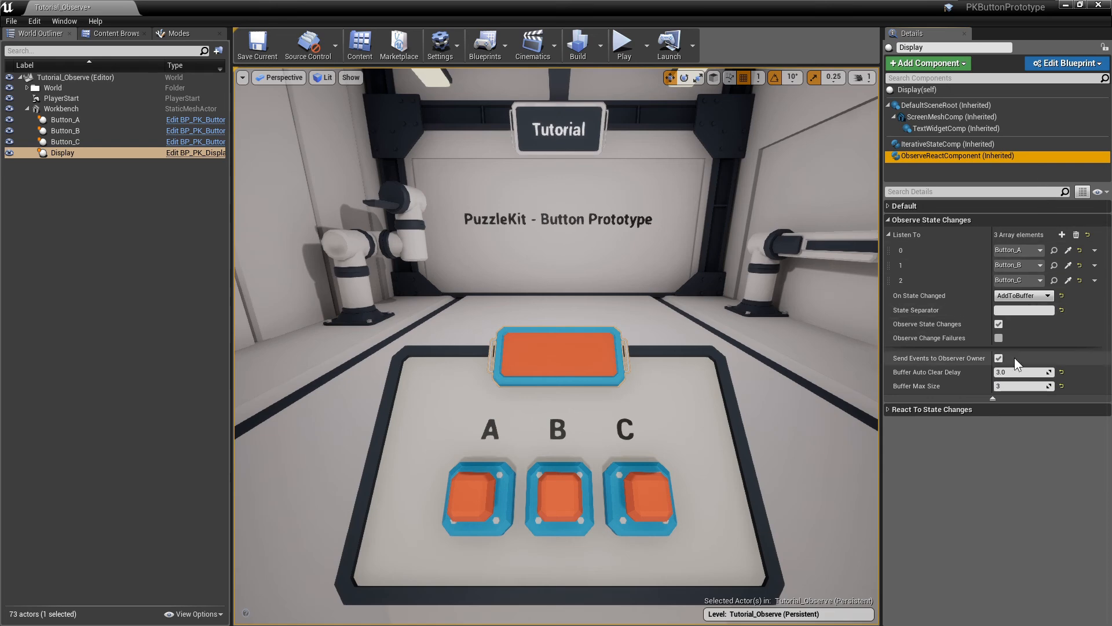
type("1")
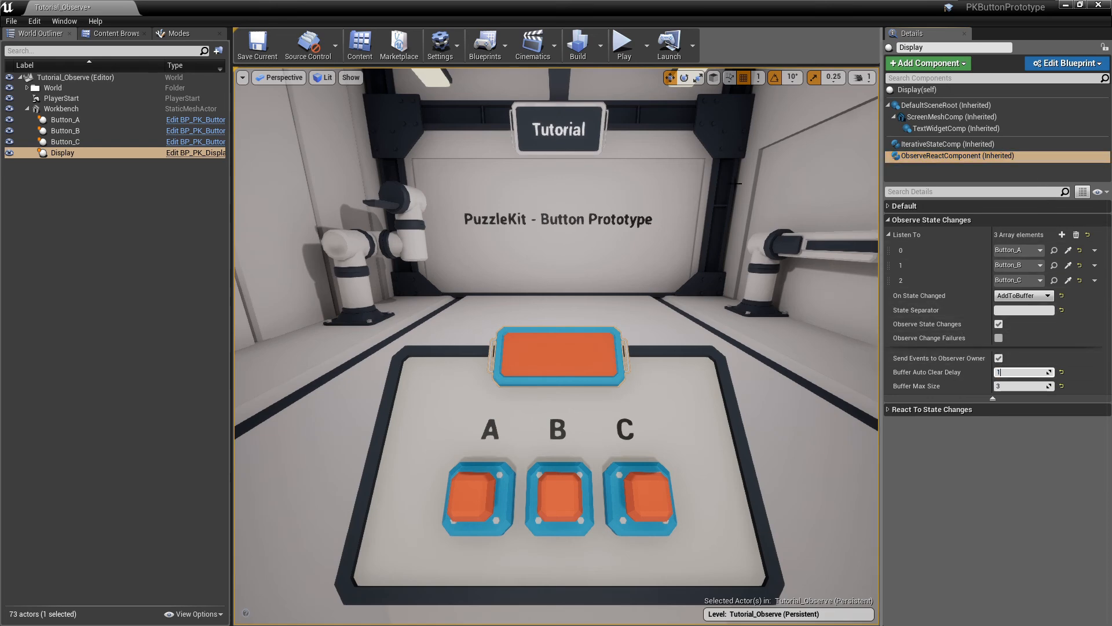
left_click(624, 45)
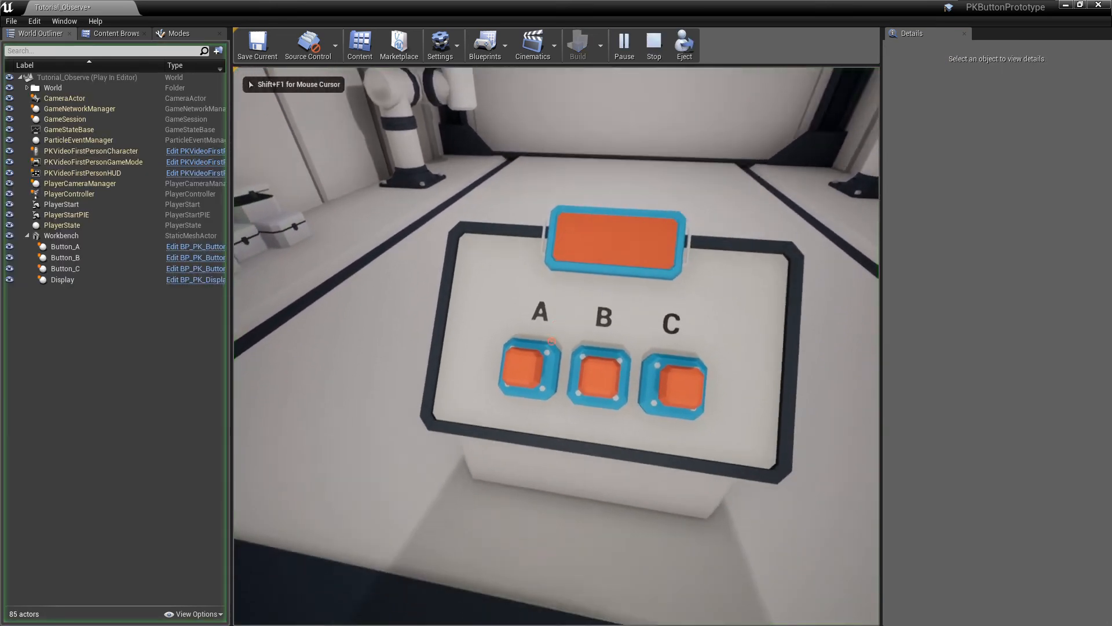
left_click(551, 342)
left_click(552, 341)
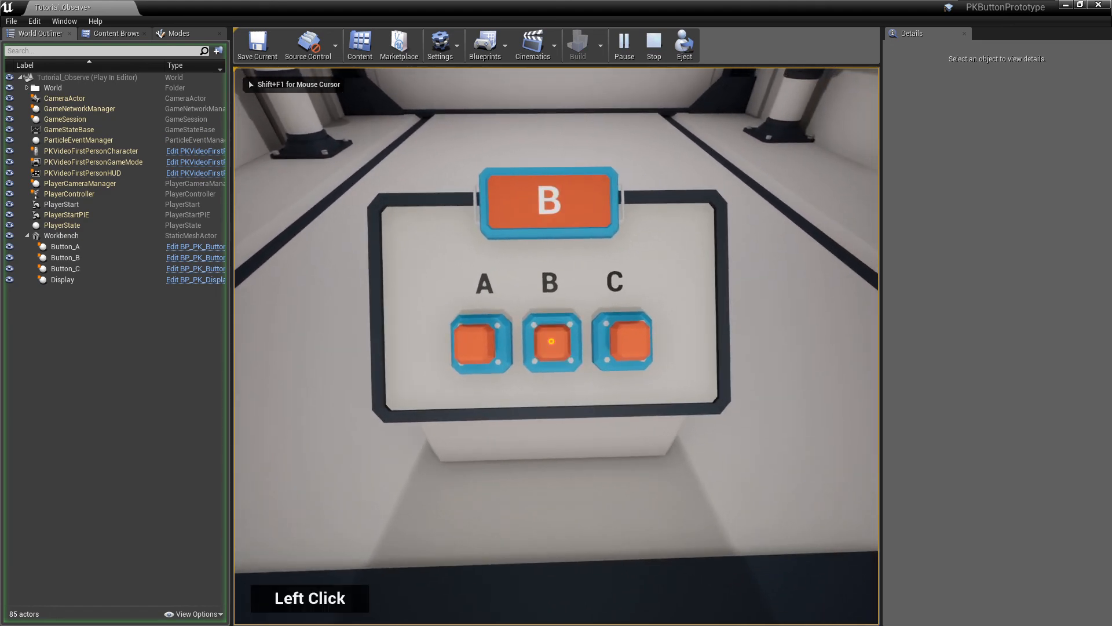
left_click(552, 341)
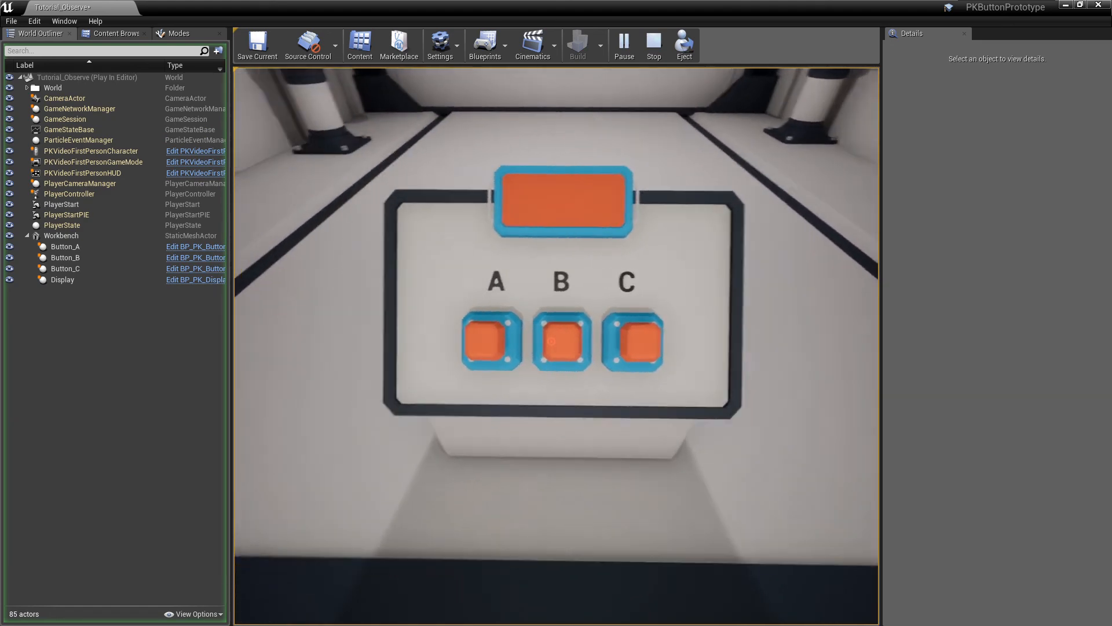
left_click(552, 341)
left_click(551, 341)
left_click(552, 341)
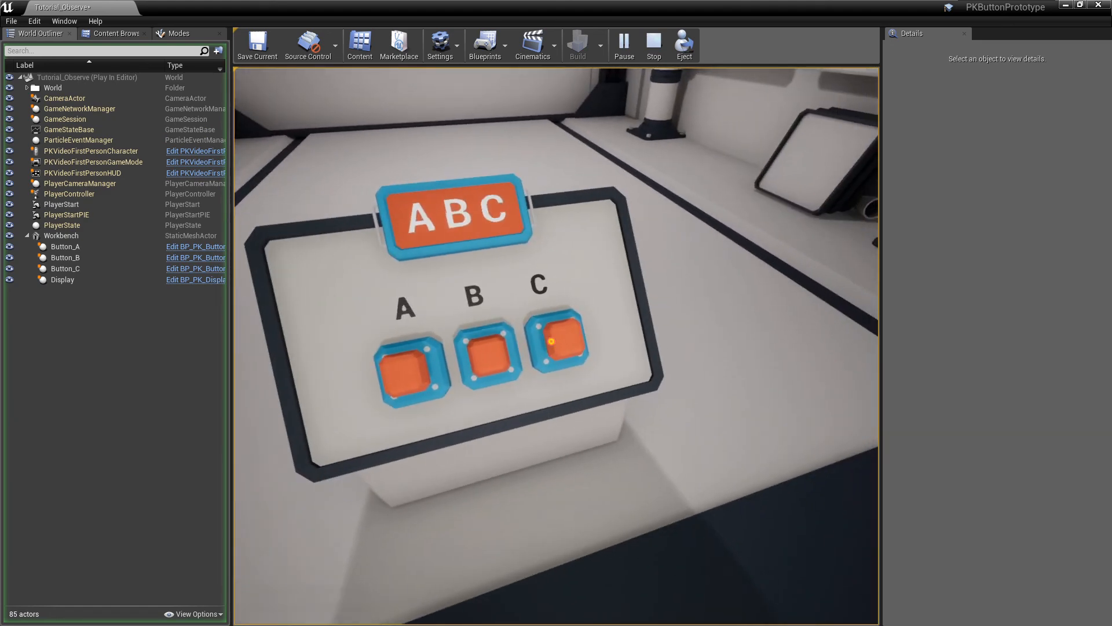